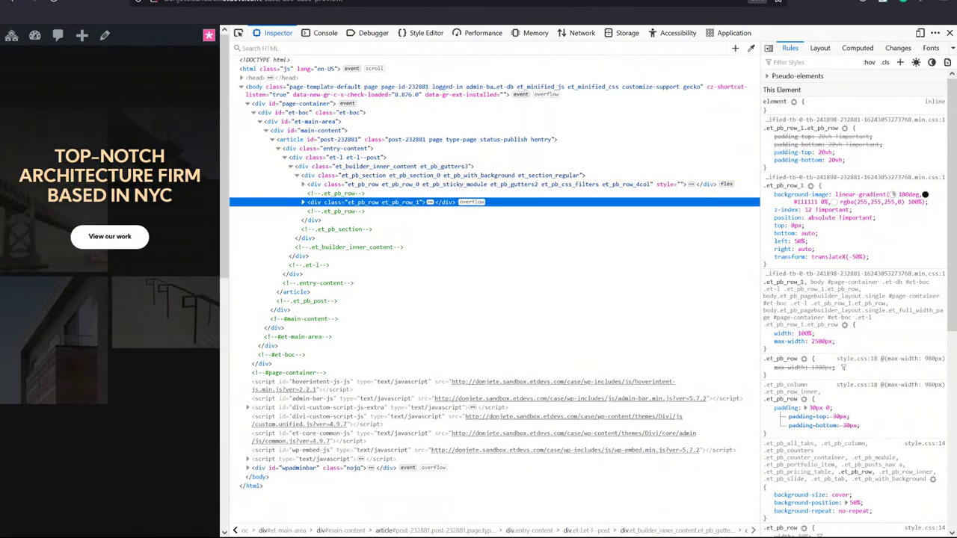
Open the empty page in the Divi Visual Builder and choose to build it from scratch.
key(F12)
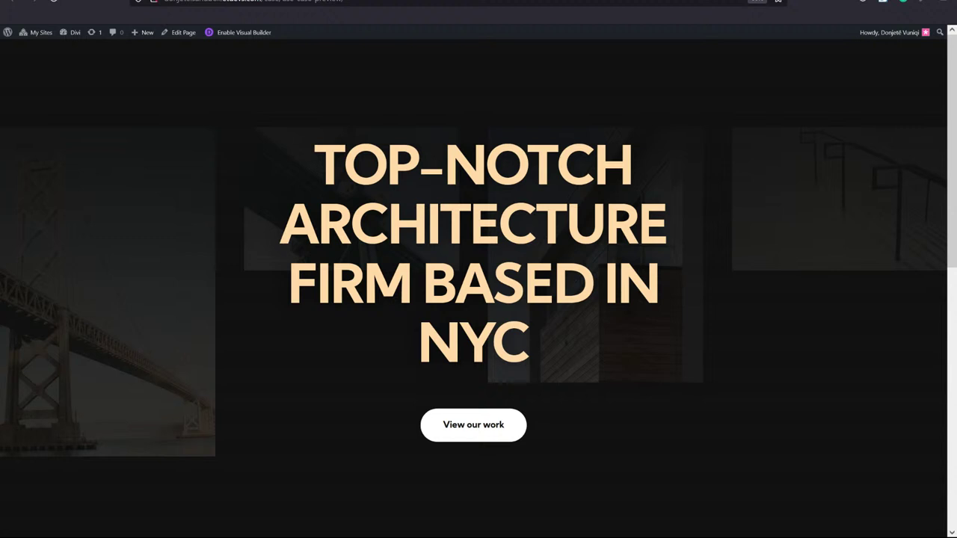
key(Return)
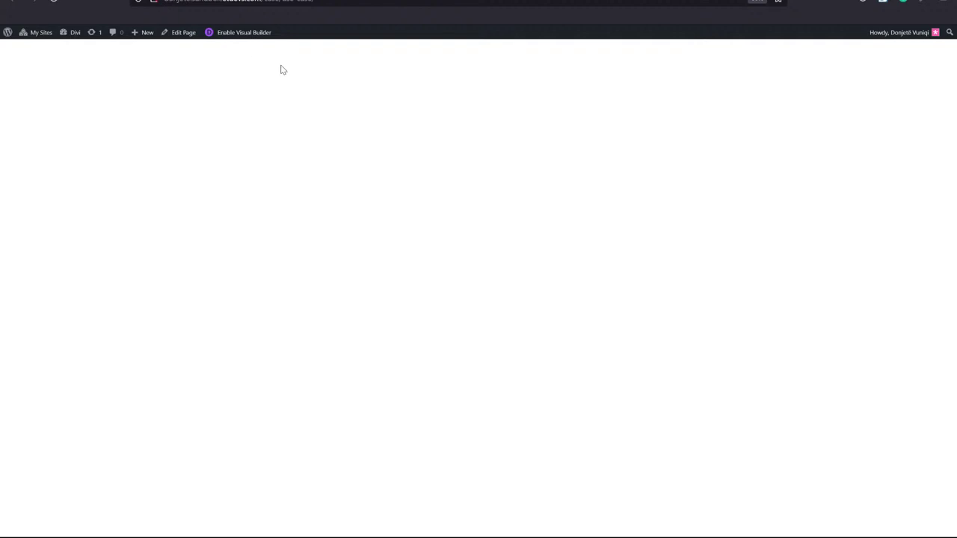
click(228, 33)
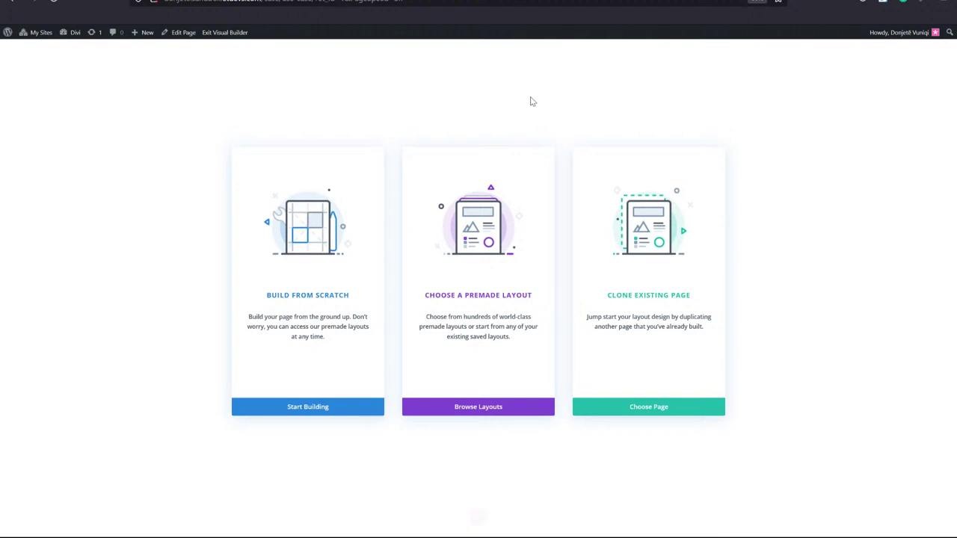
click(323, 253)
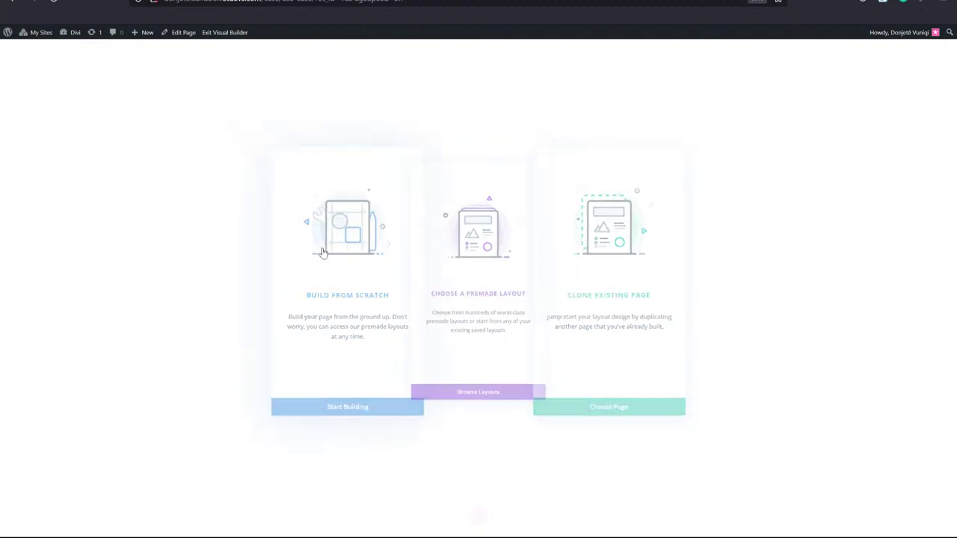
click(809, 324)
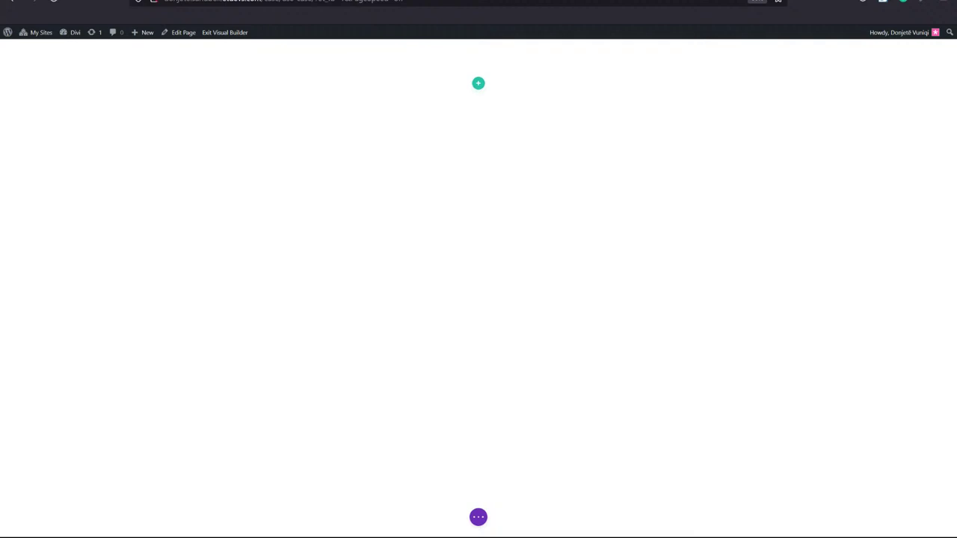
Give the empty section a solid background color of #111111.
mouse_move(10, 79)
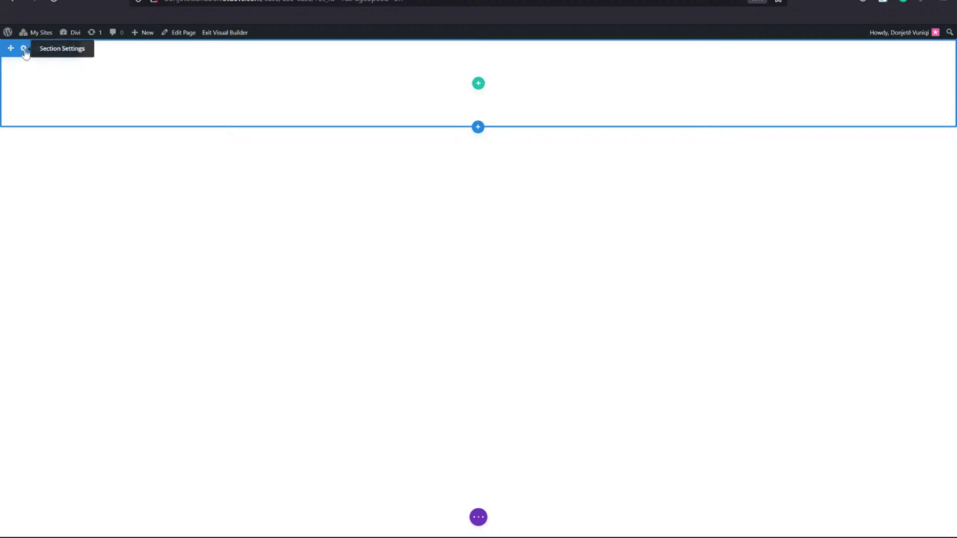
click(23, 48)
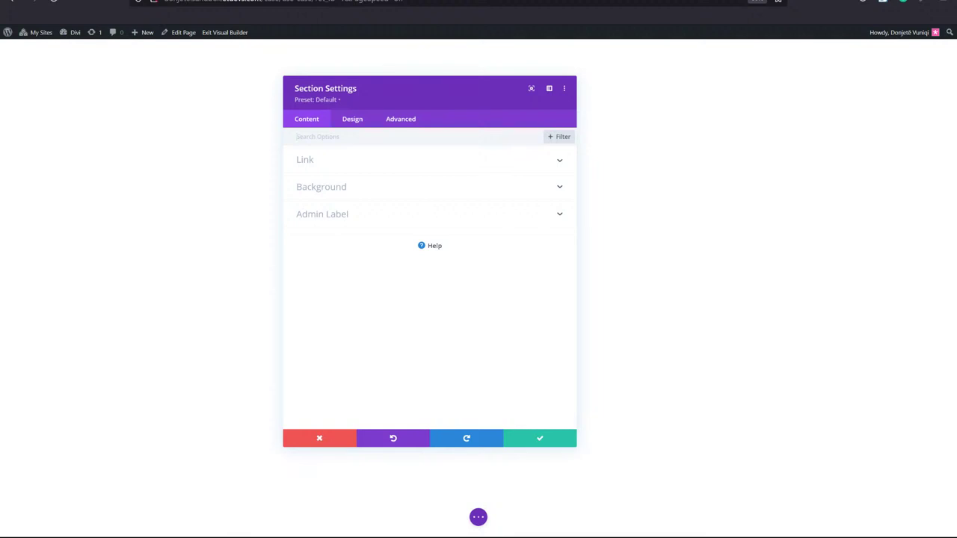
click(343, 189)
click(338, 234)
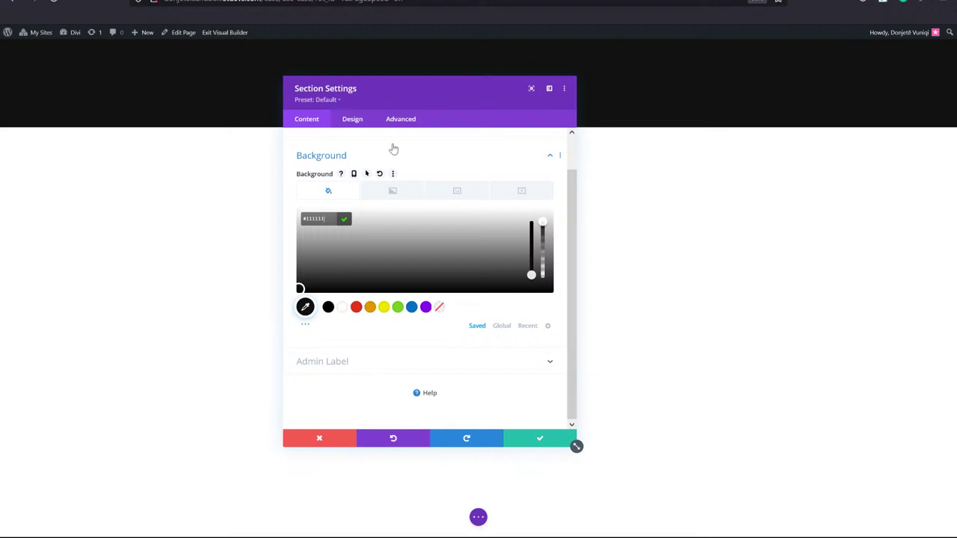
Set the section's bottom padding to 120vh, check the scroll effect on the finished preview page, and save the section settings.
click(352, 118)
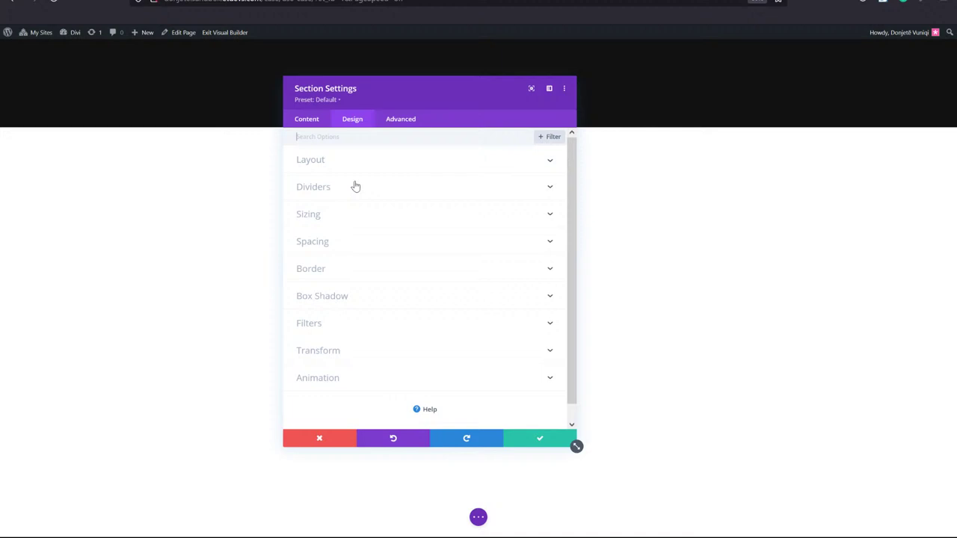
click(350, 241)
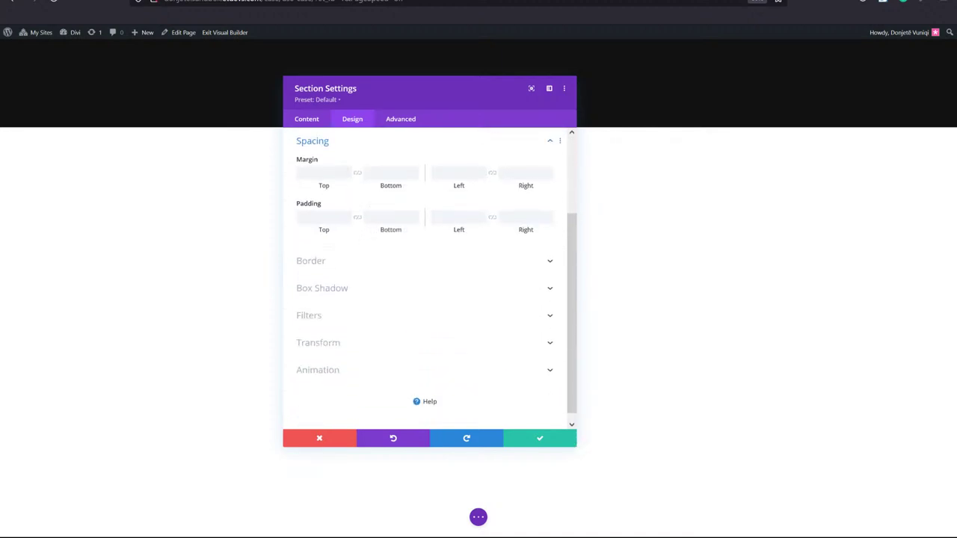
click(405, 222)
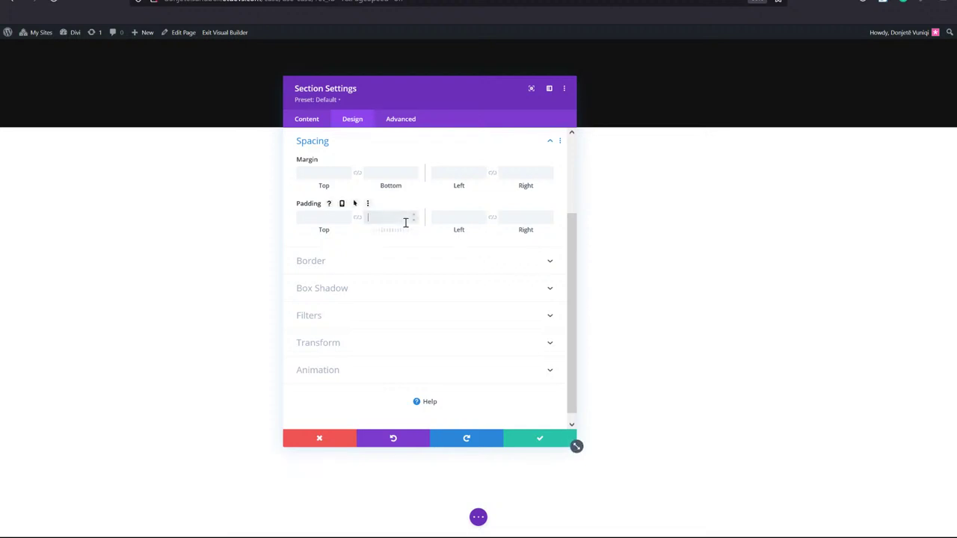
text(120vh)
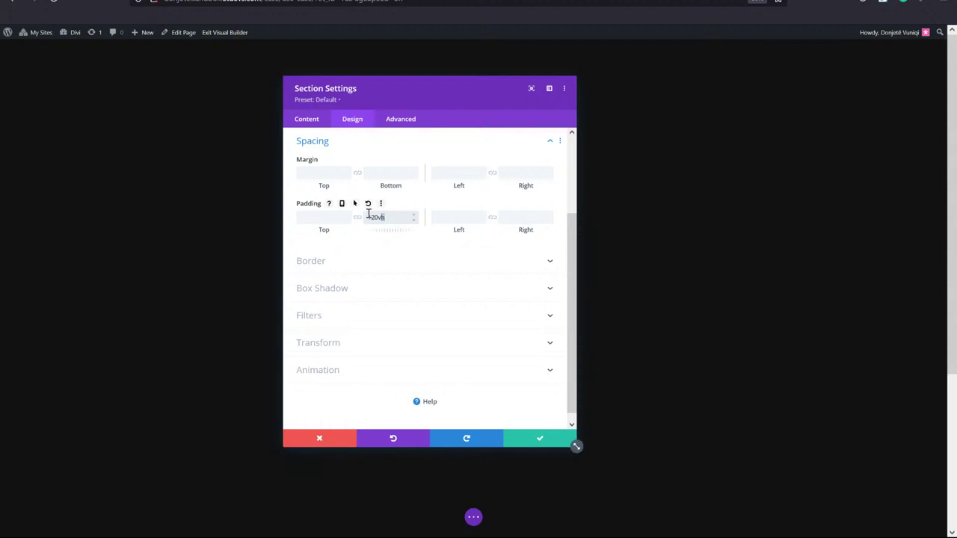
drag(384, 217, 379, 217)
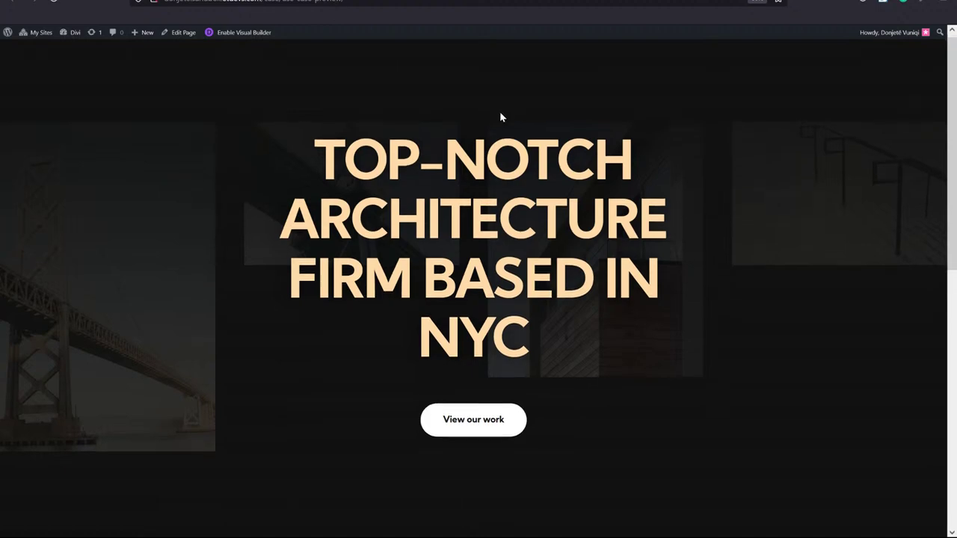
scroll(500, 117, down, 1)
scroll(502, 116, down, 3)
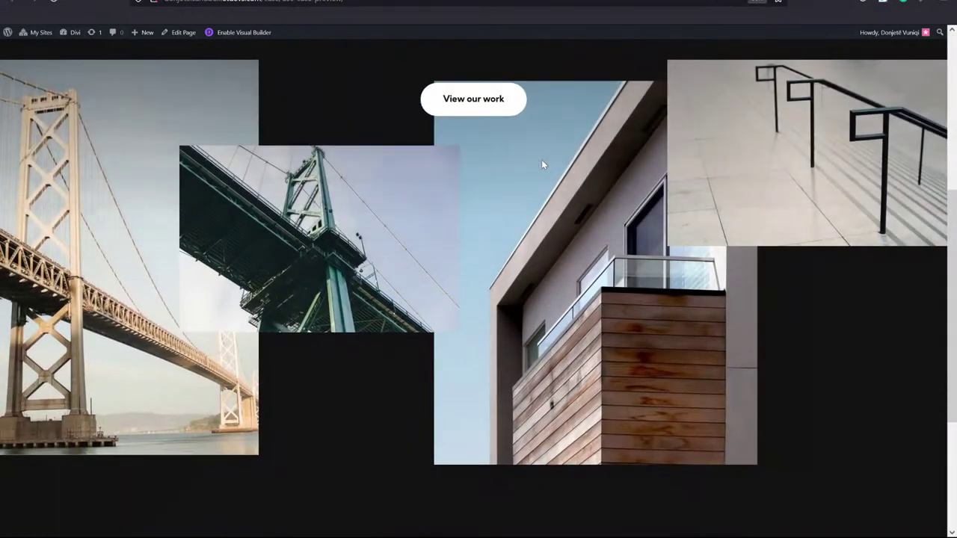
scroll(543, 166, down, 3)
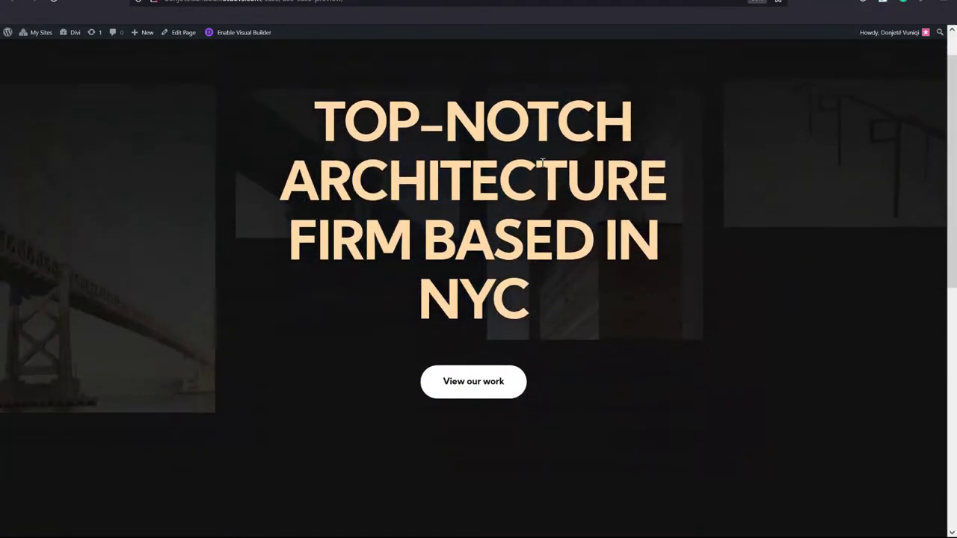
scroll(542, 166, down, 3)
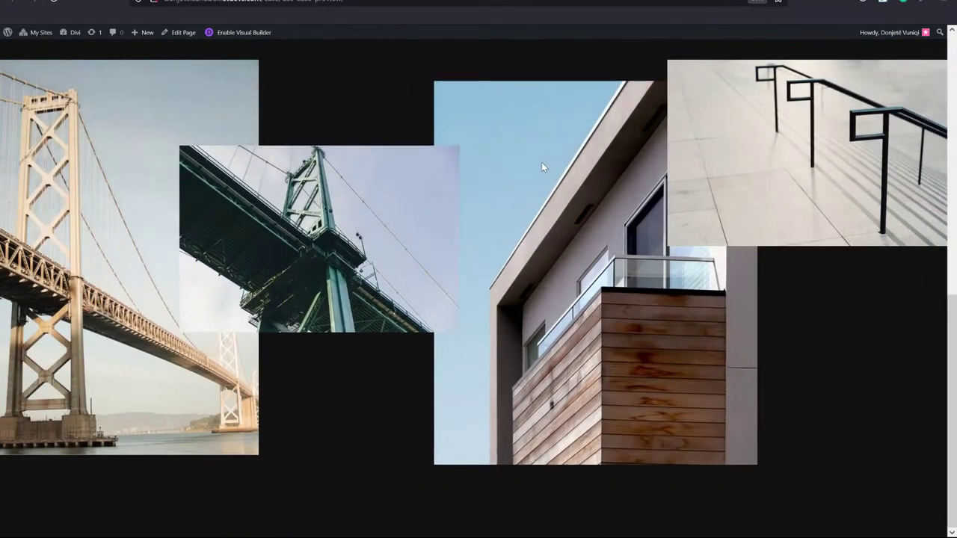
scroll(828, 435, up, 5)
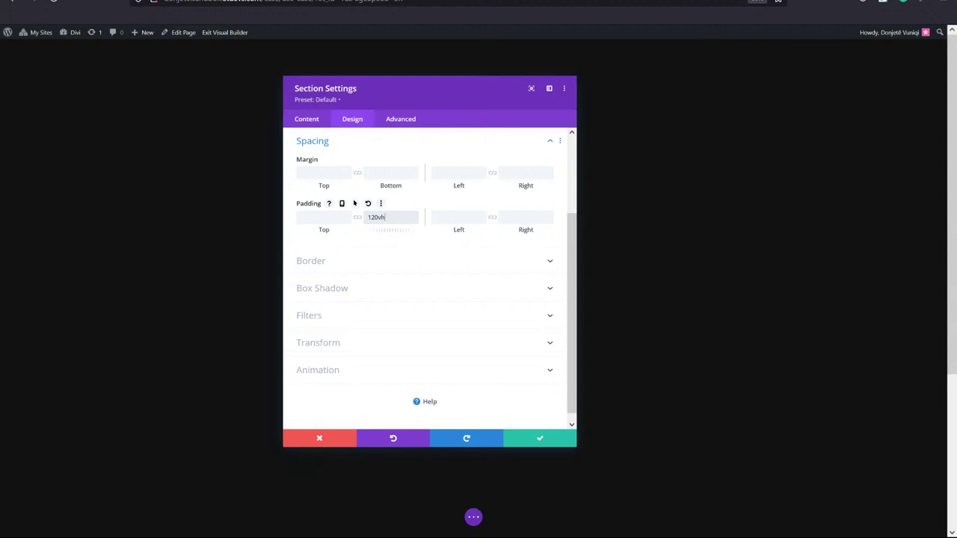
click(543, 441)
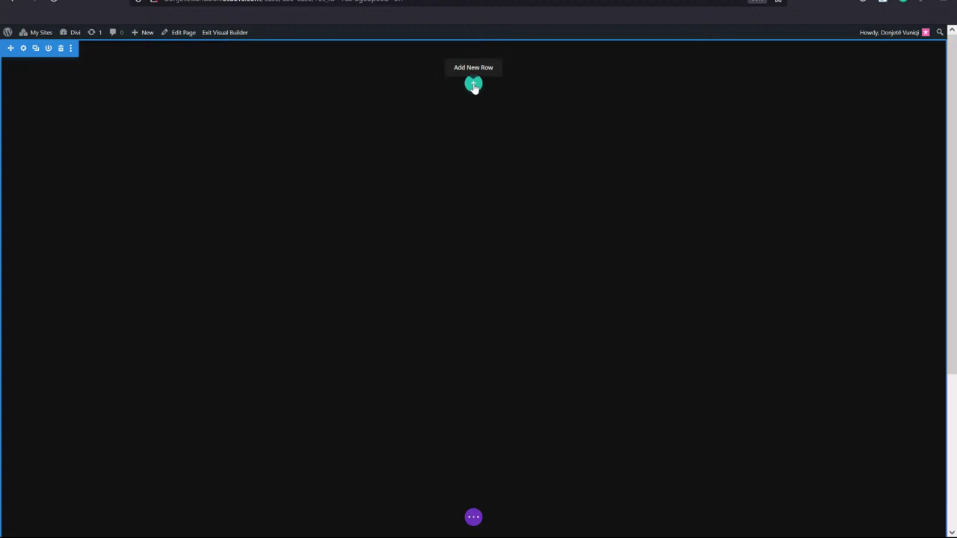
Insert a row with four equal columns into the dark section.
click(473, 84)
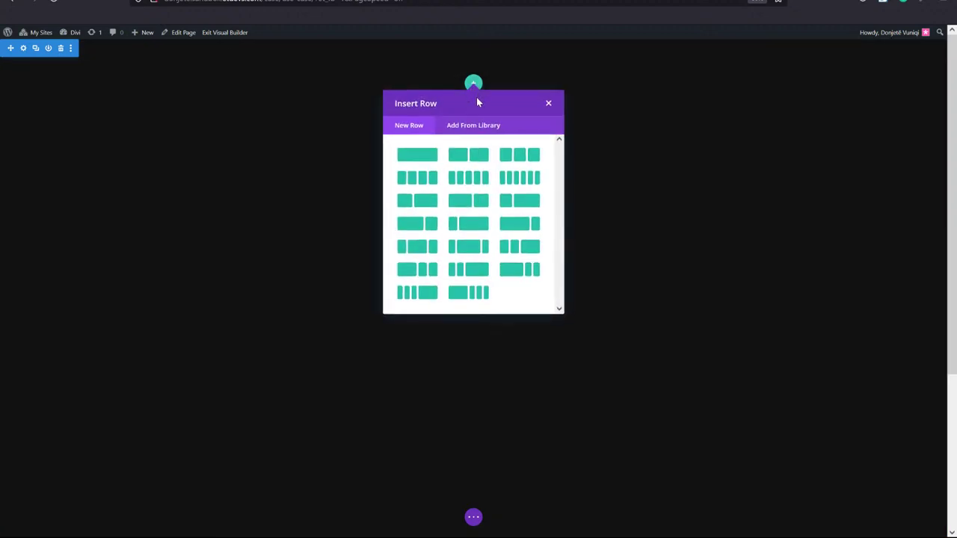
click(423, 176)
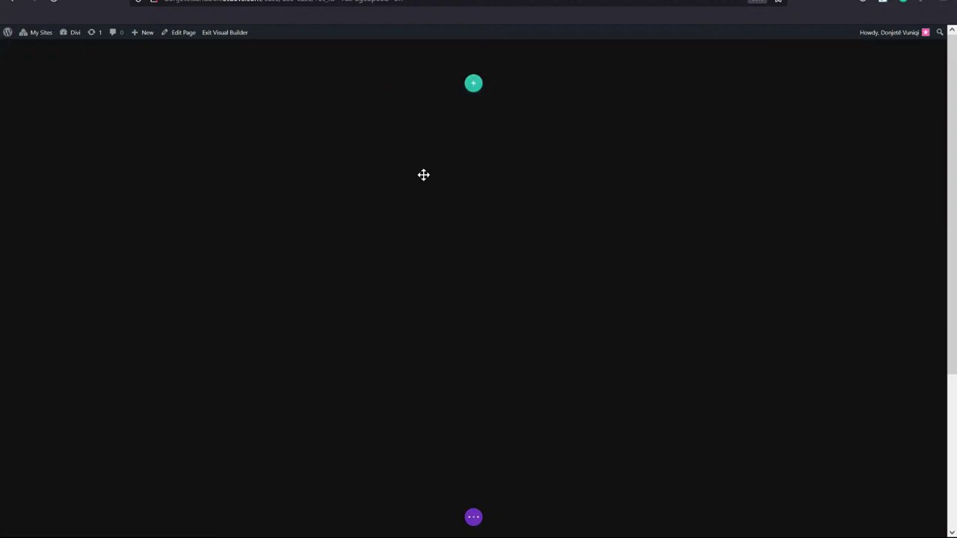
click(496, 164)
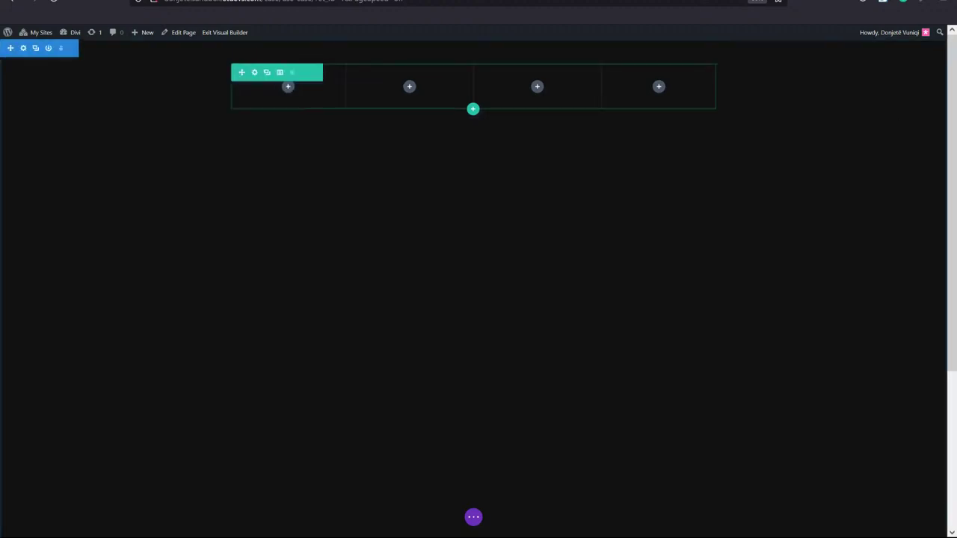
Enable a custom gutter width for the four-column row and set it to 2.
click(254, 71)
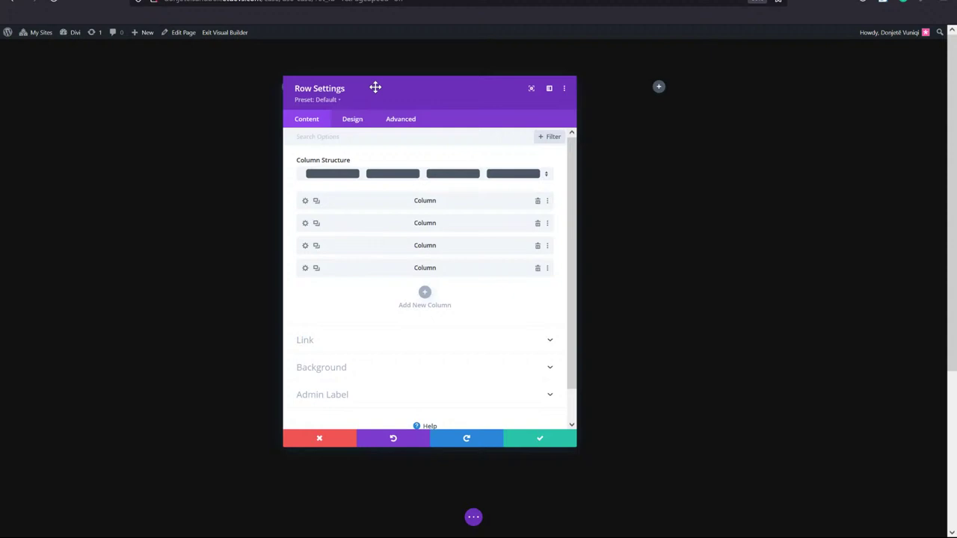
click(353, 126)
drag(377, 92, 407, 116)
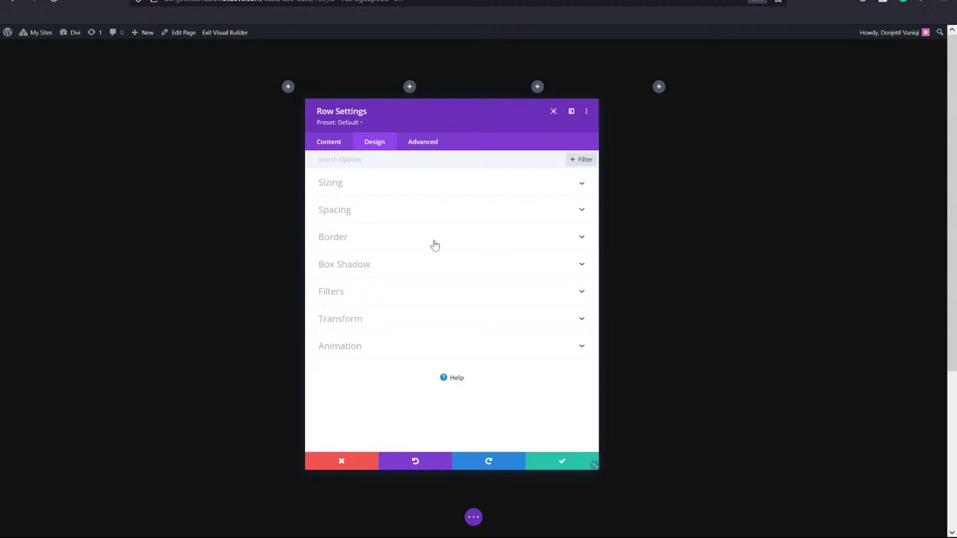
click(366, 187)
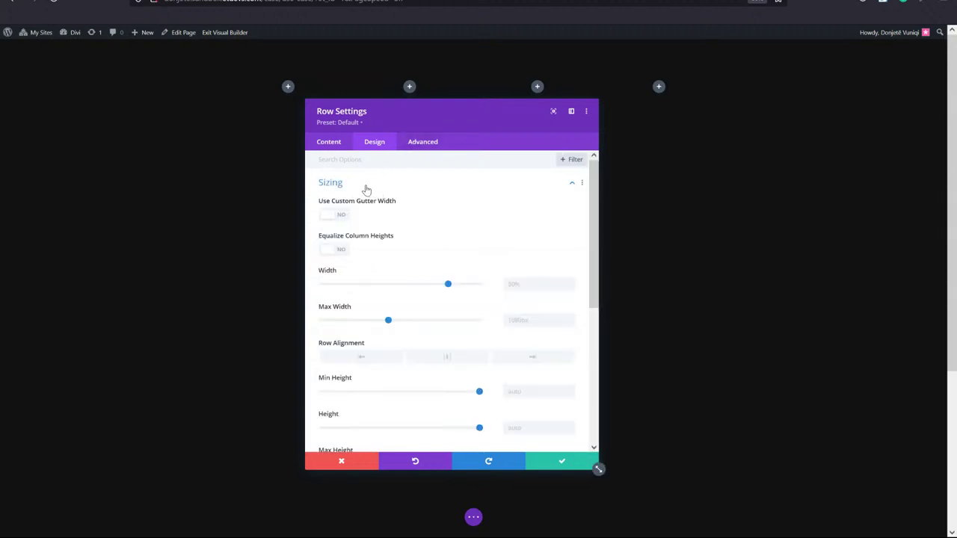
click(337, 216)
click(571, 254)
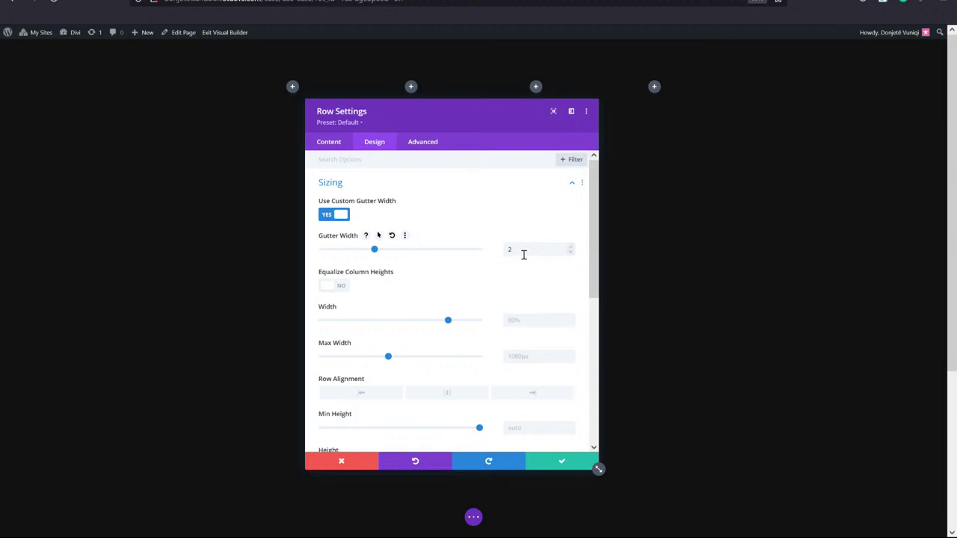
Set the row's width to 100% and its maximum width to 2580px.
click(520, 321)
text(100%)
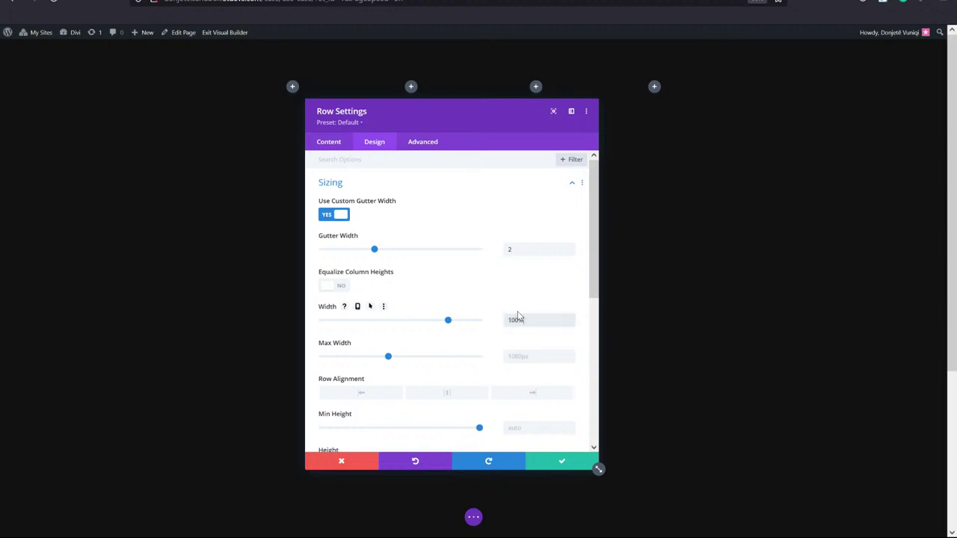
click(532, 358)
text(258)
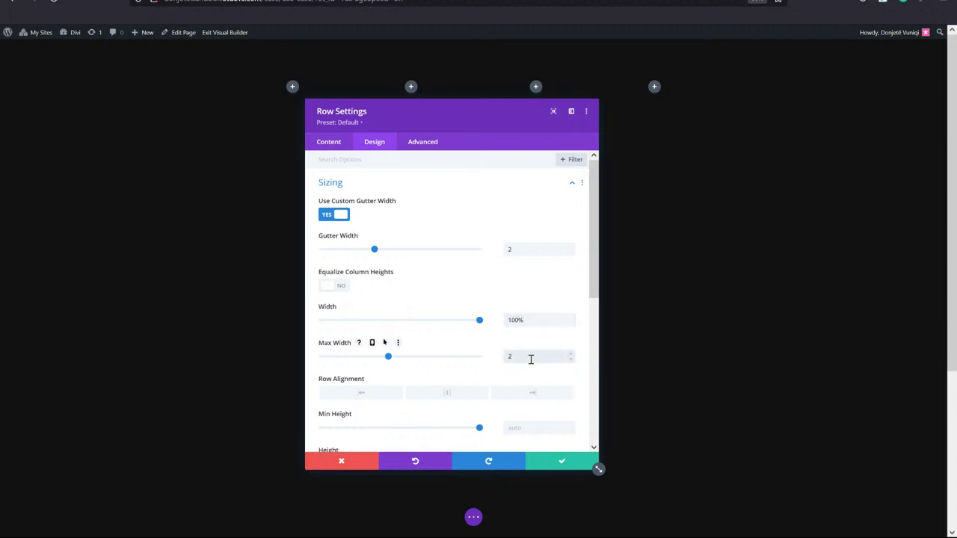
text(0px)
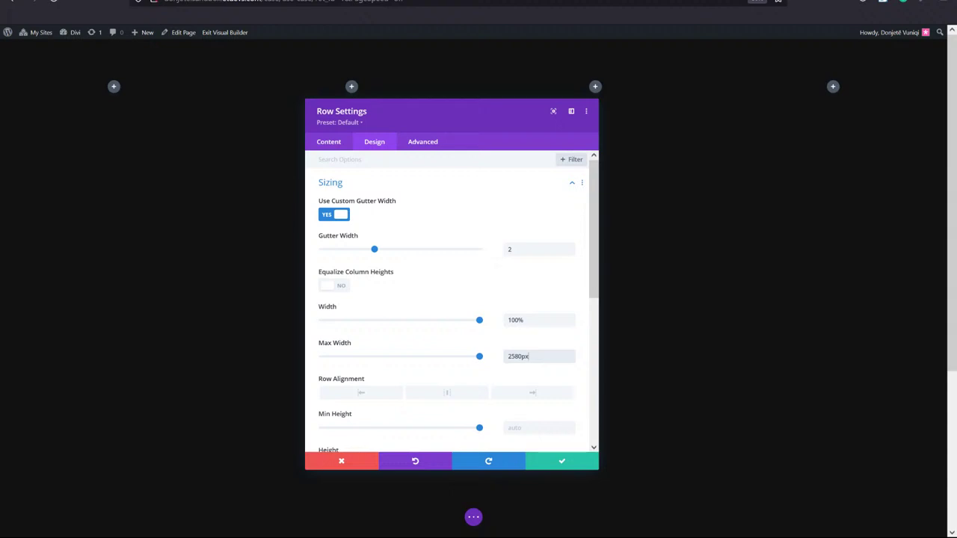
Set the row's top margin to 10vh on desktop, 5vh on tablet and 10vh on phone.
scroll(423, 288, down, 2)
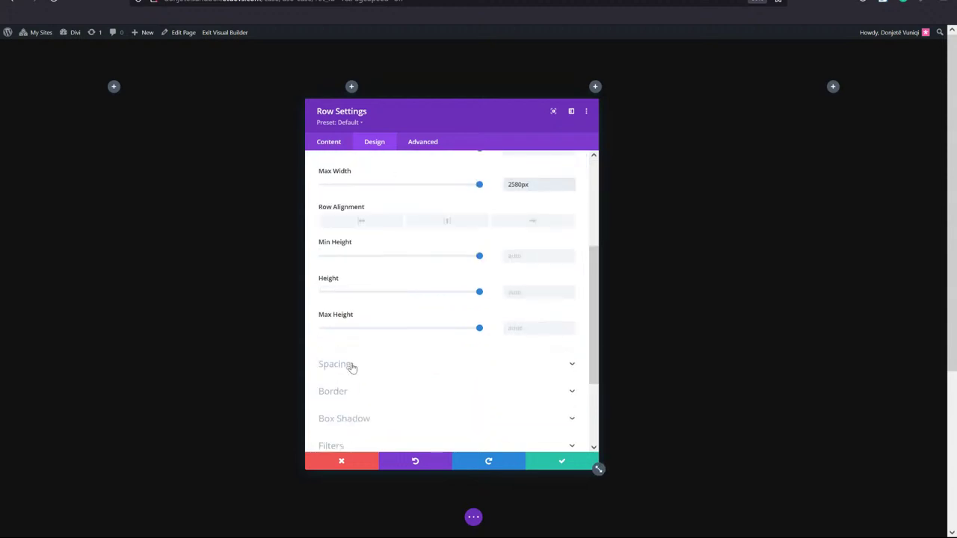
click(351, 367)
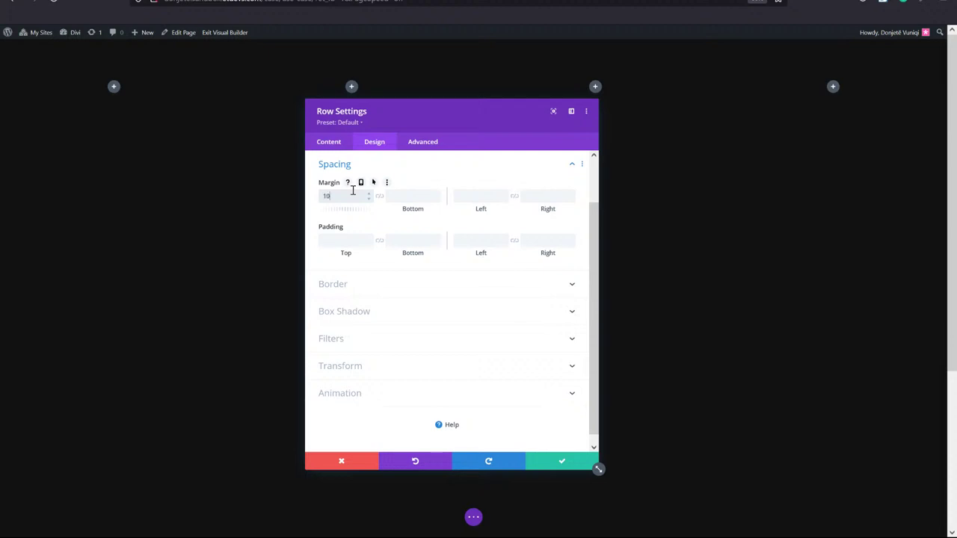
click(359, 183)
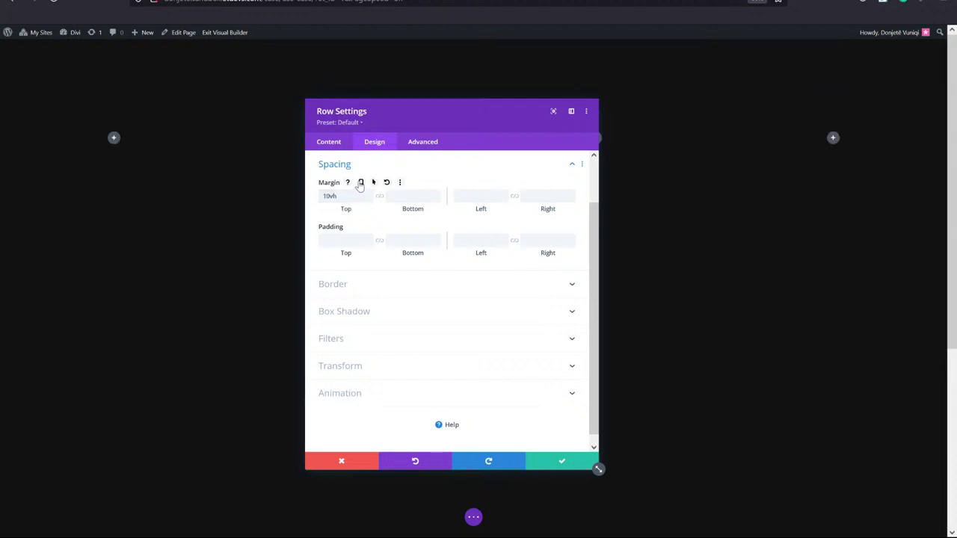
click(361, 182)
click(434, 202)
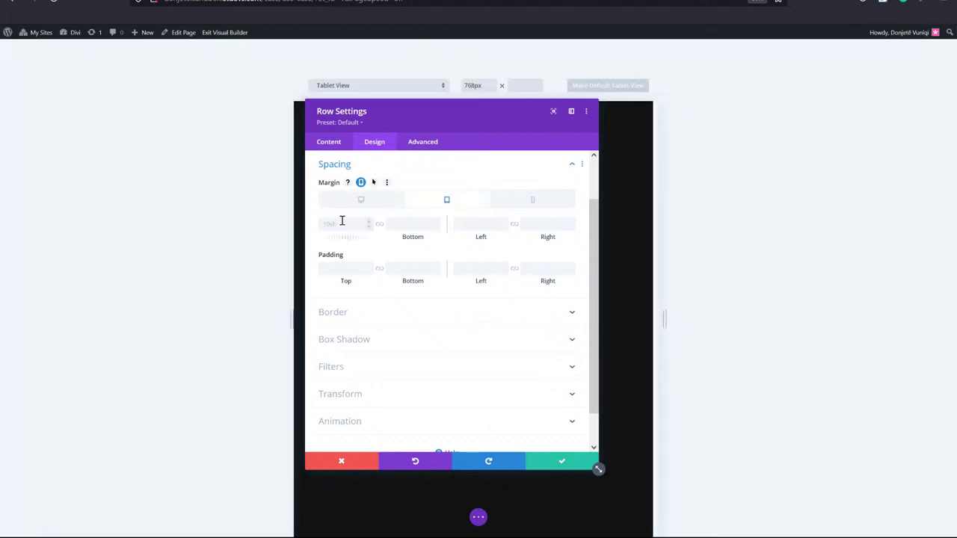
text(5vh)
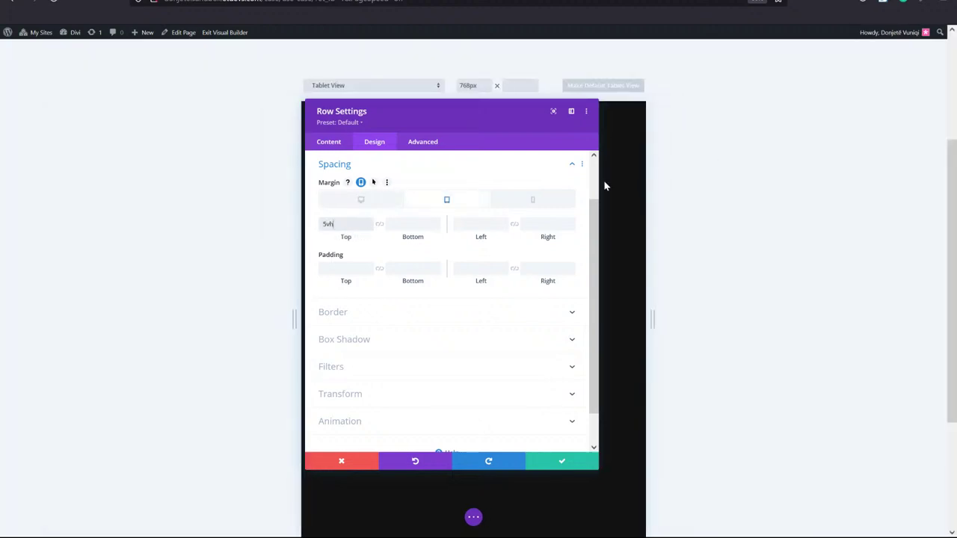
click(532, 200)
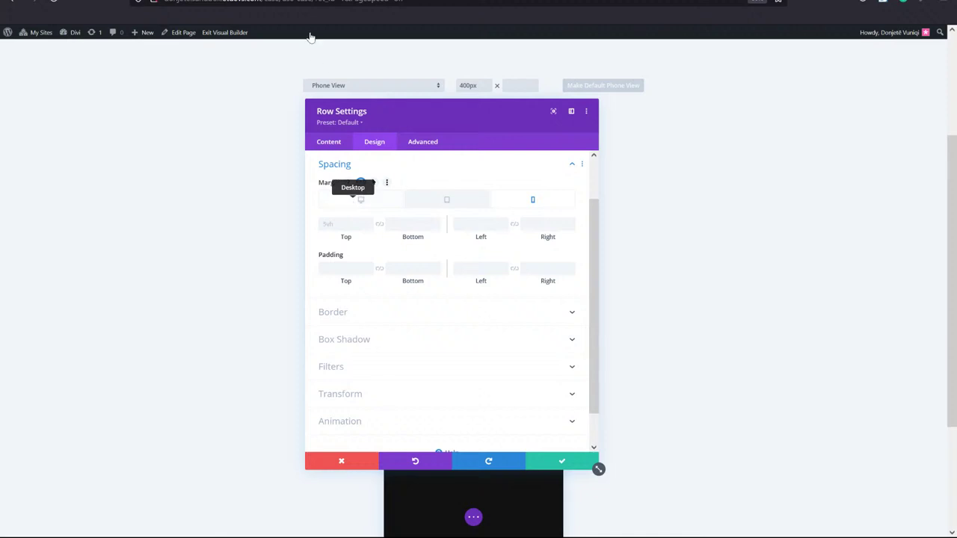
click(353, 199)
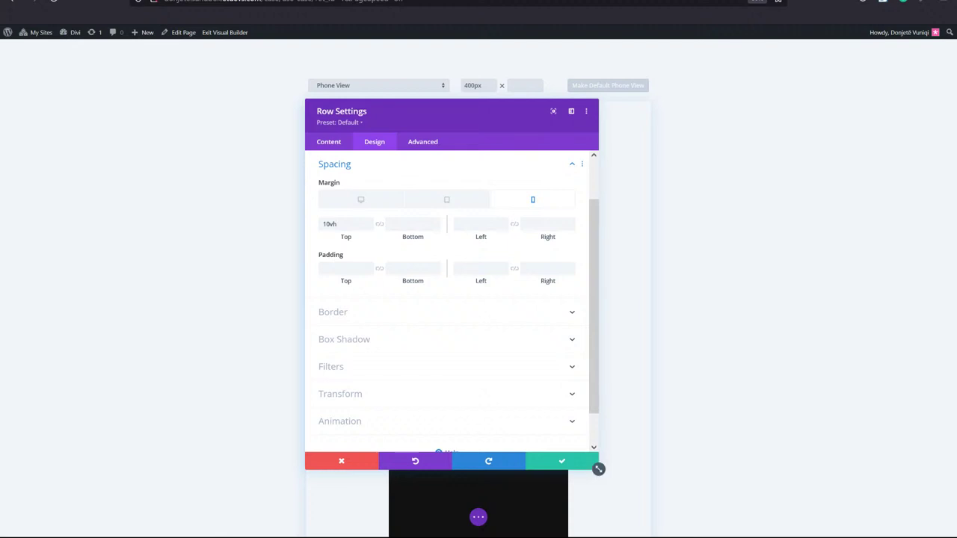
Return the builder to desktop view and set the four-column row's Z Index to 10.
mouse_move(33, 531)
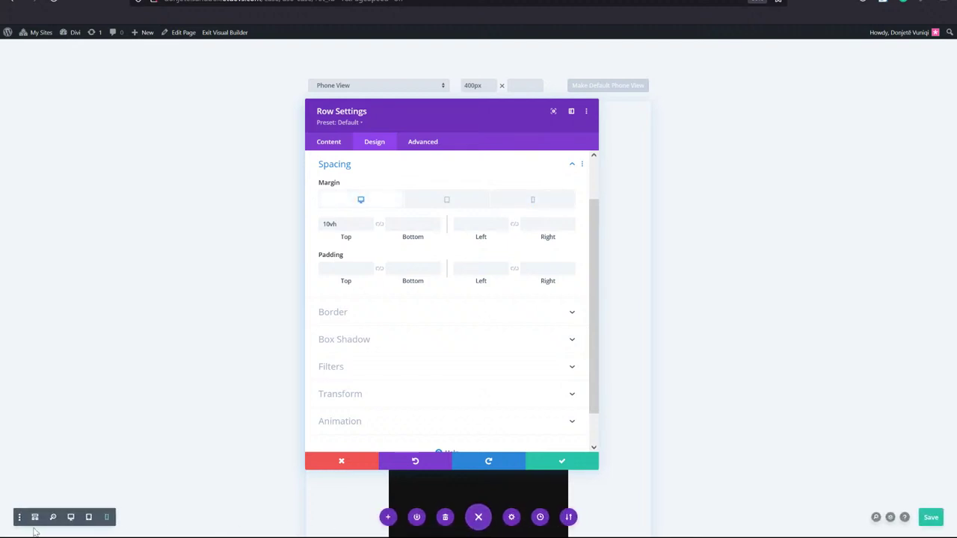
click(70, 516)
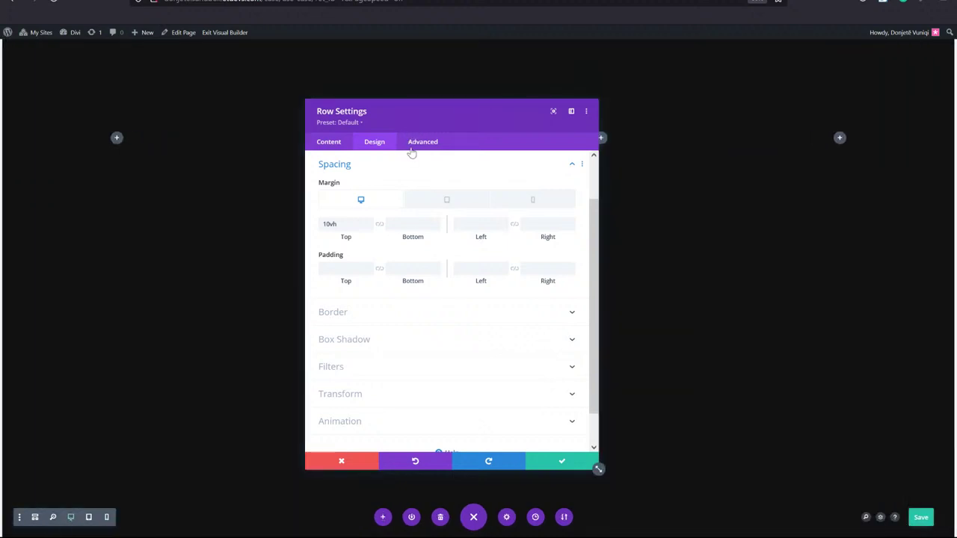
click(412, 146)
click(384, 292)
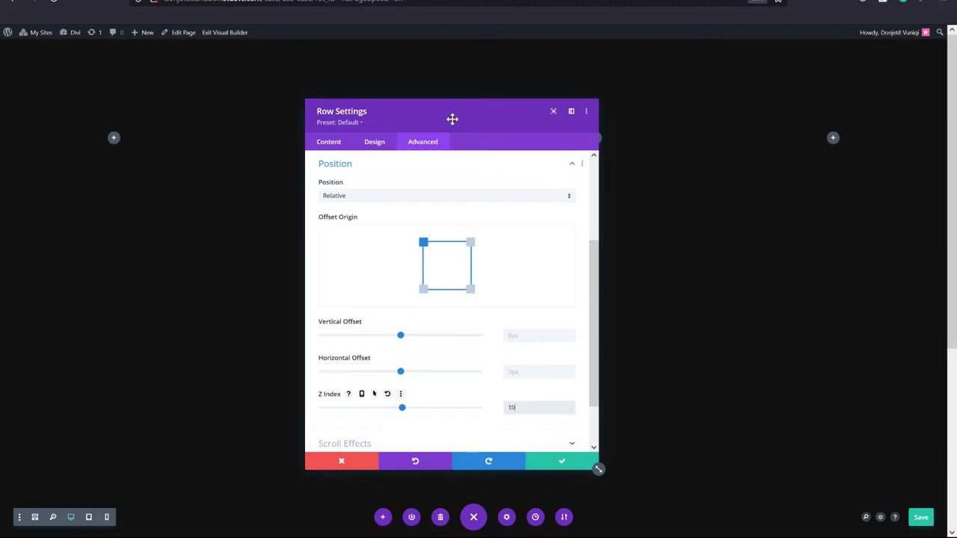
drag(452, 120, 590, 102)
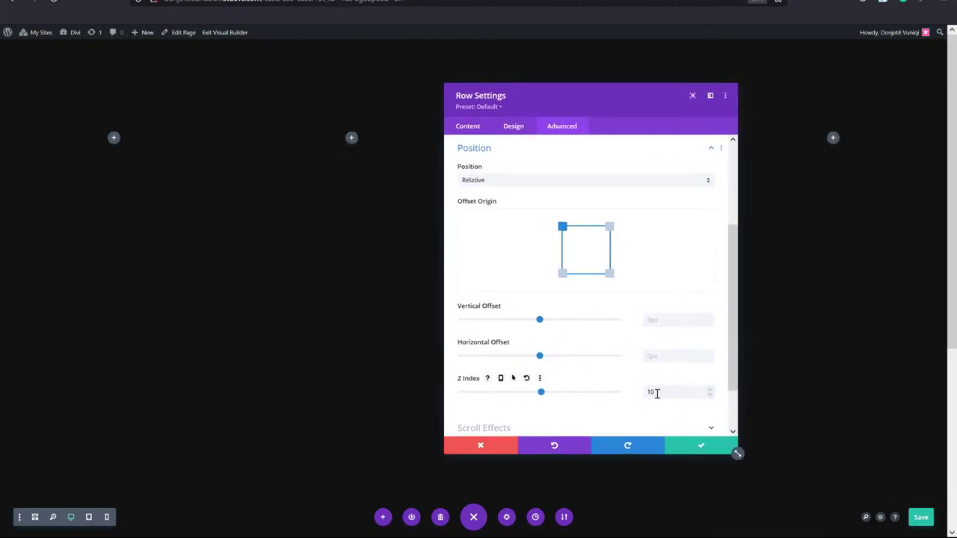
drag(655, 391, 639, 394)
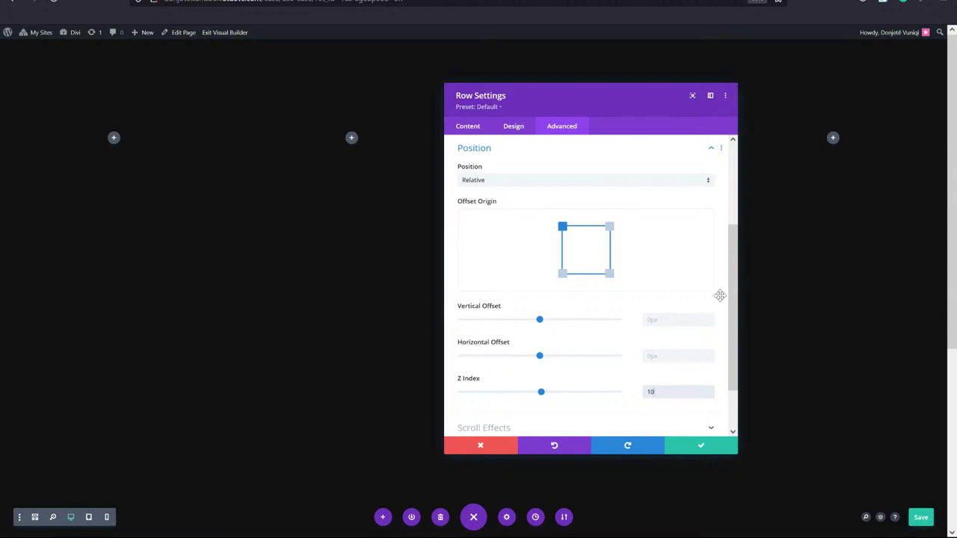
Give the first column's main element the phone-only custom CSS "width: 50% !important; margin: 0 !important;" and save it.
click(468, 125)
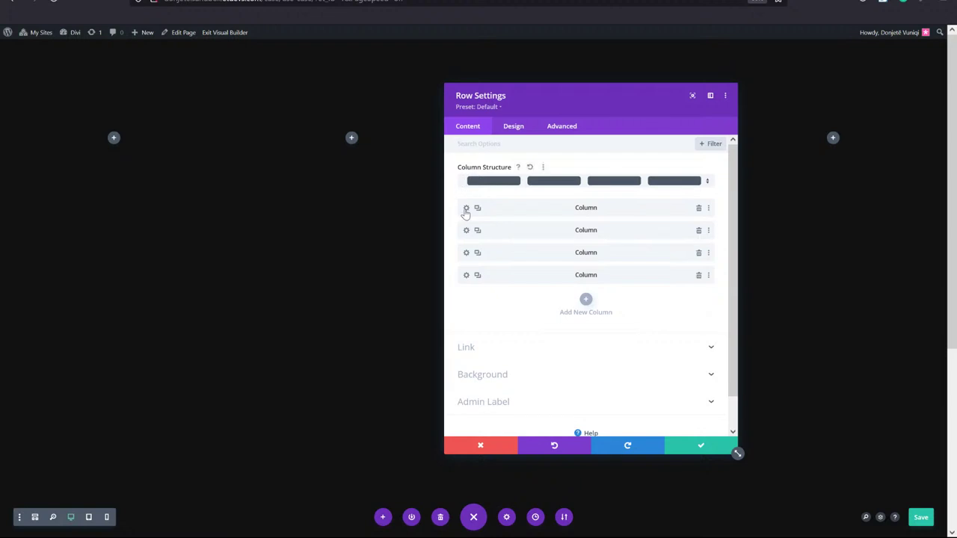
click(465, 208)
click(561, 125)
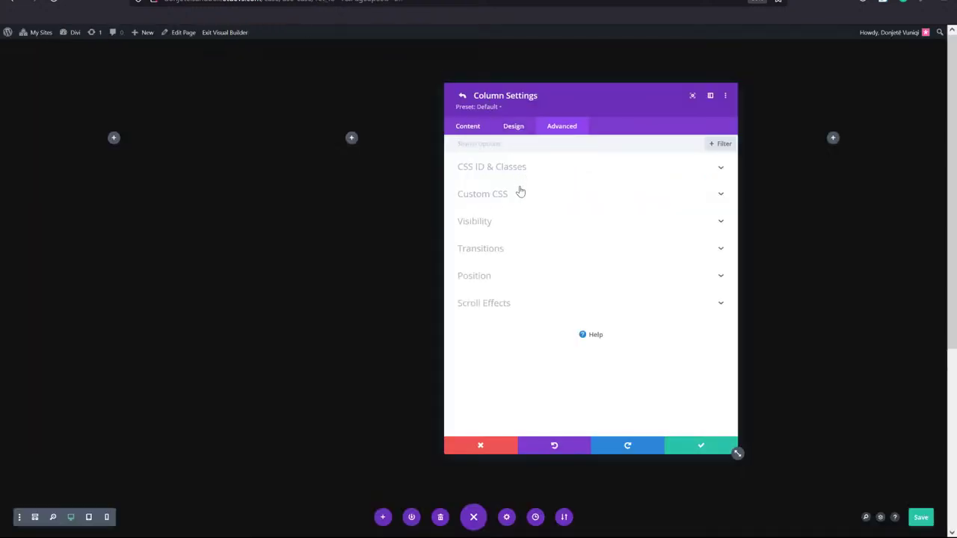
click(520, 194)
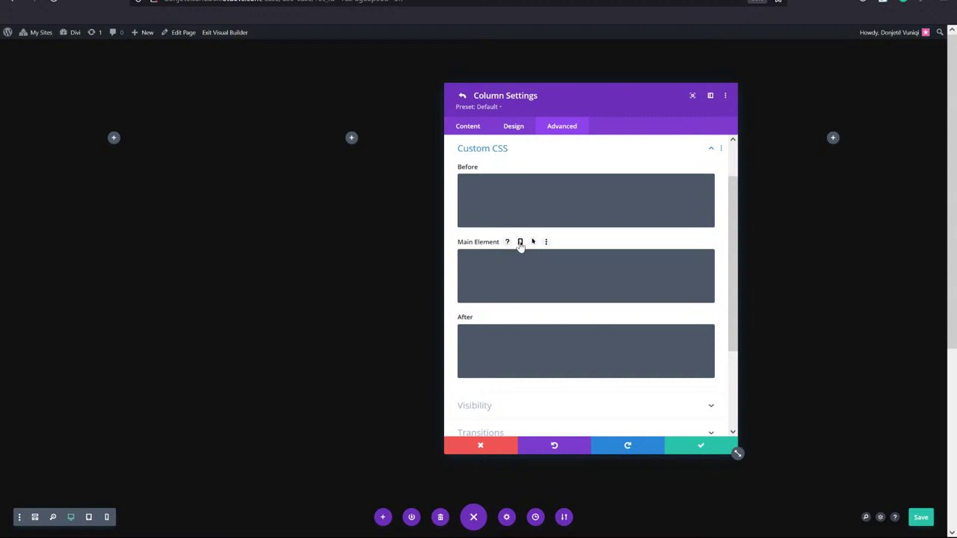
click(520, 243)
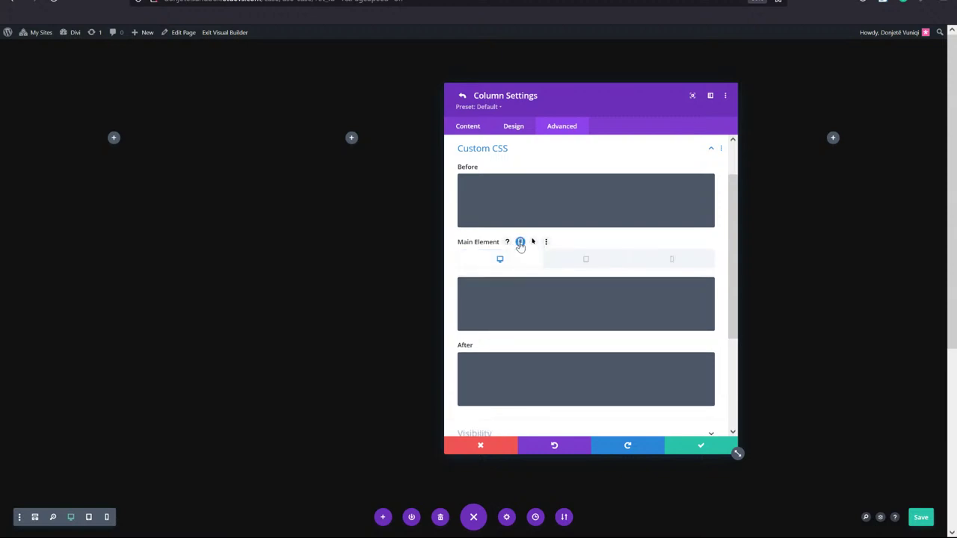
click(645, 262)
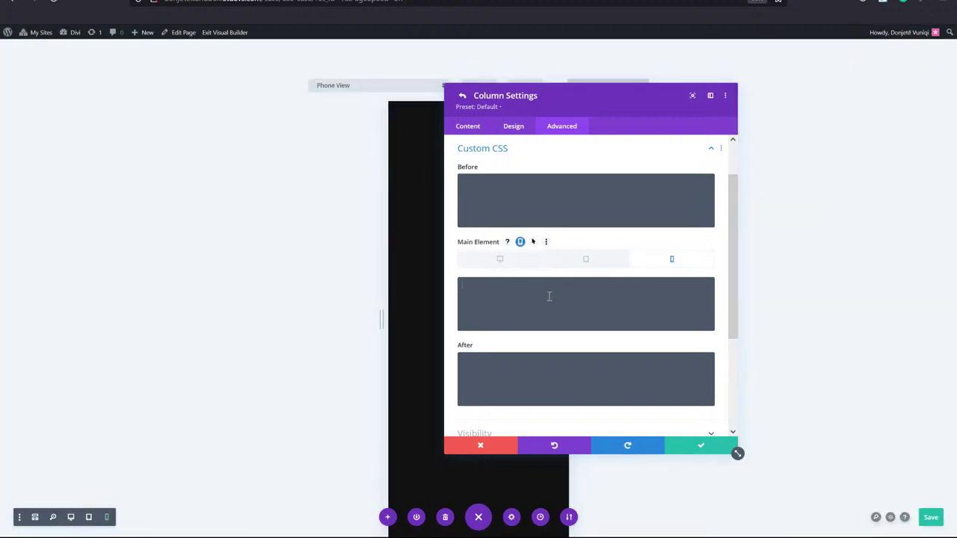
click(561, 288)
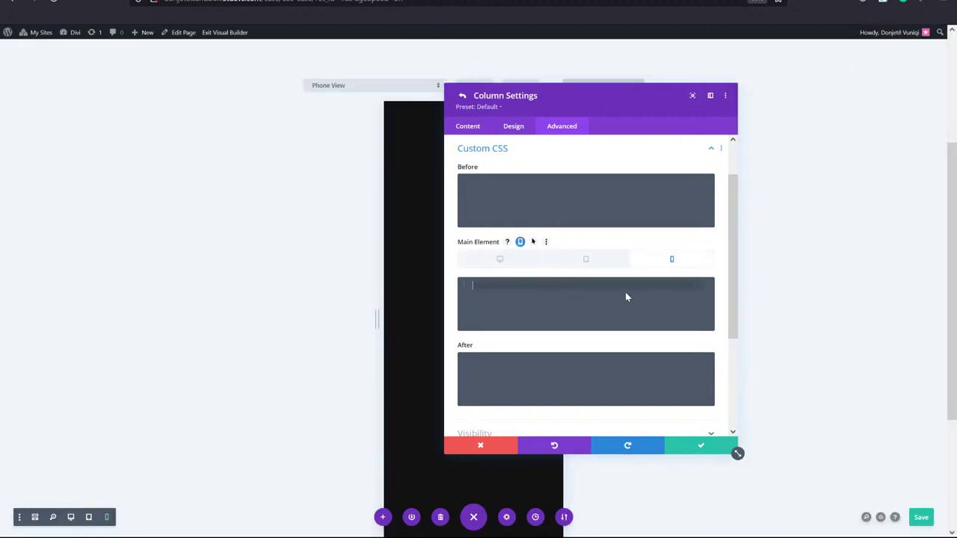
text(width: 50% !important; margin: 0 !important;)
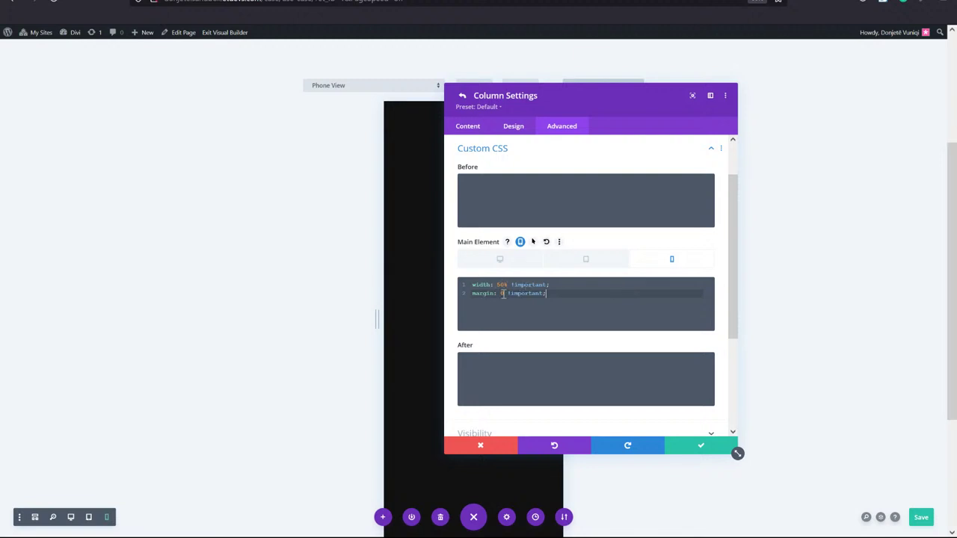
click(688, 448)
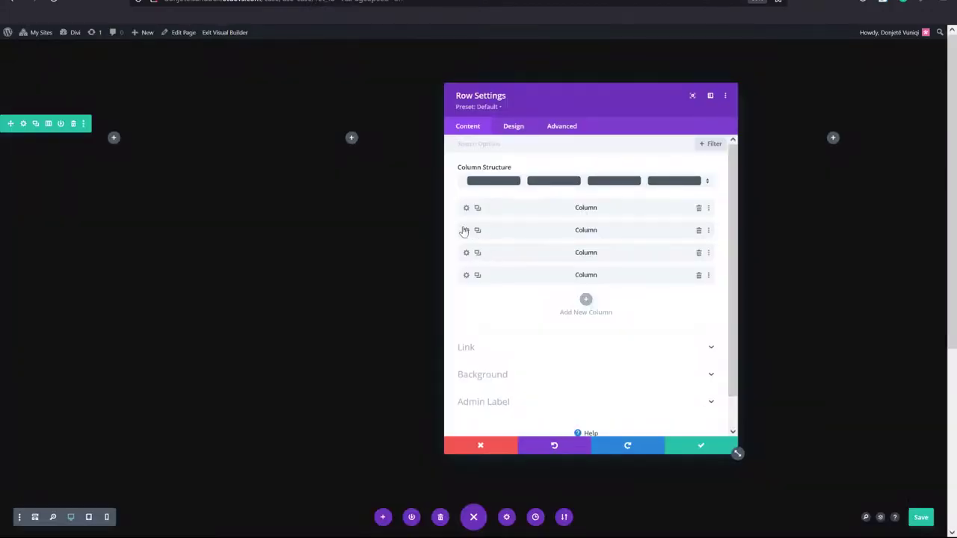
Apply the same phone-only main element CSS, 50% width and 0 margin, both !important, to the second column.
click(465, 230)
click(553, 130)
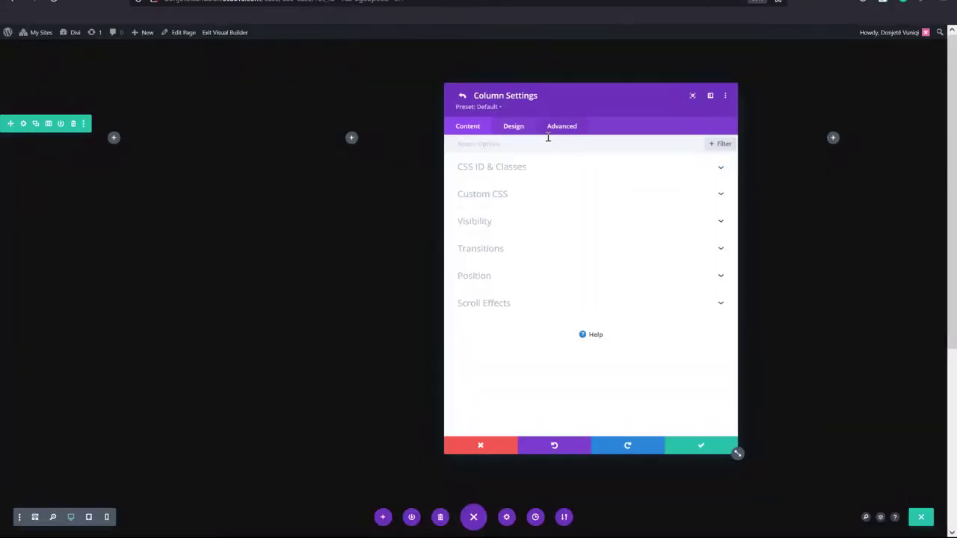
click(493, 194)
click(519, 241)
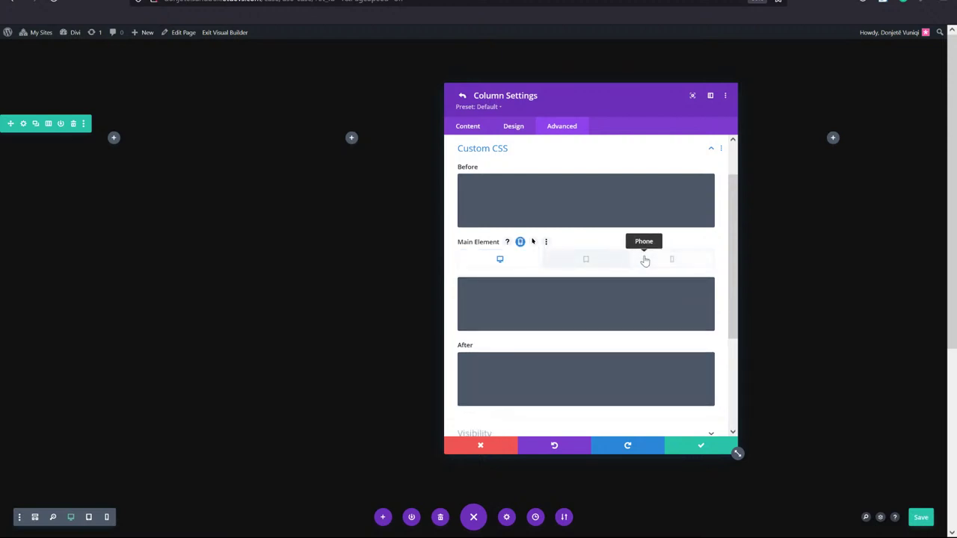
click(644, 260)
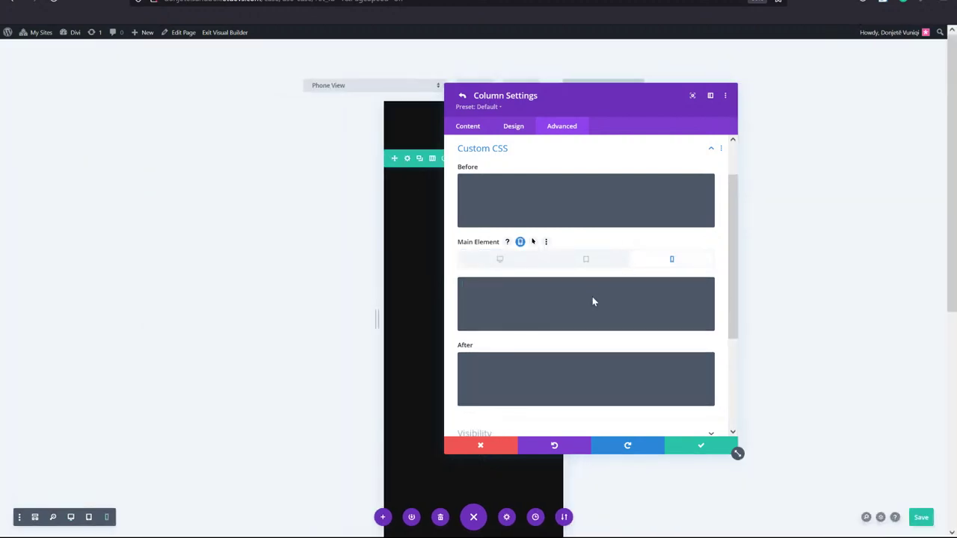
click(592, 301)
key(ctrl+v)
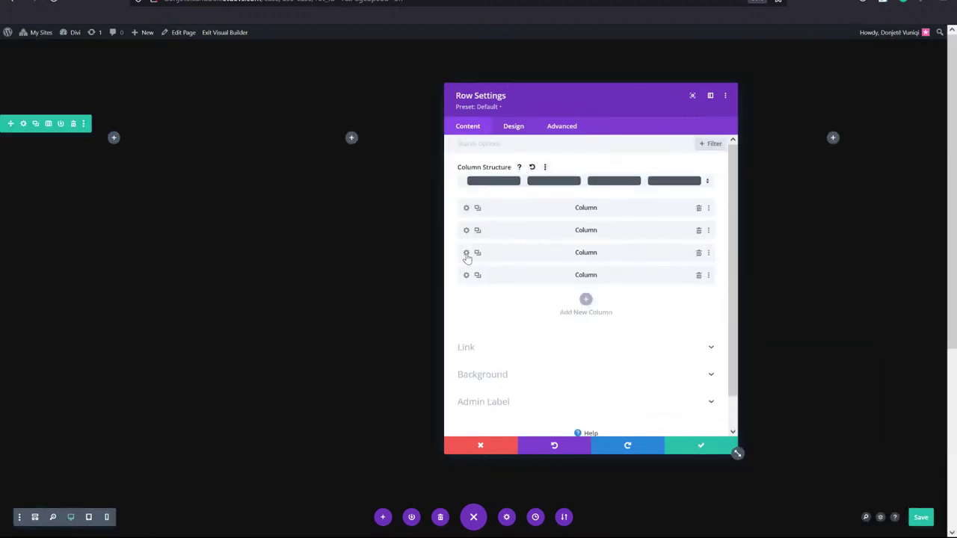
Add "width: 50% !important; margin: 0 !important;" as phone-only main element CSS for the third column.
click(466, 254)
click(561, 126)
click(524, 192)
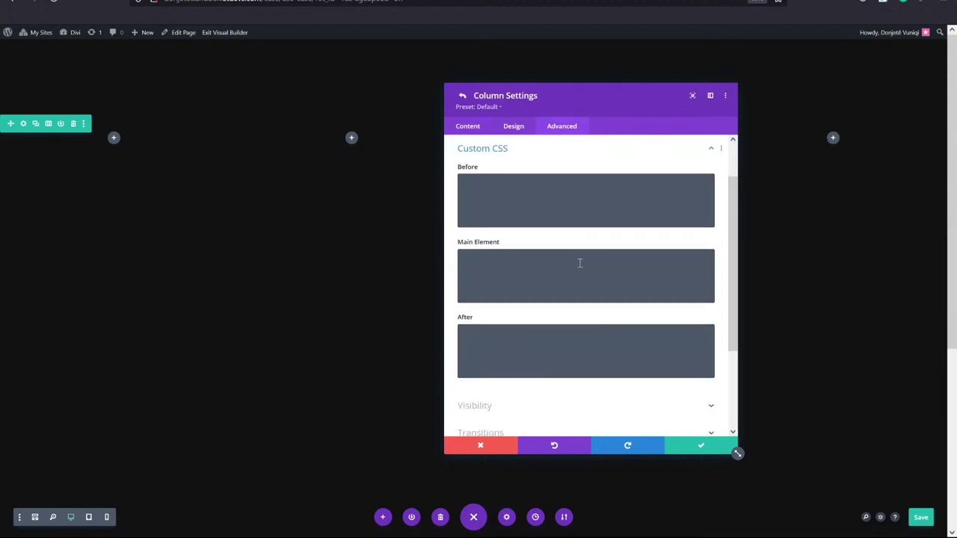
click(520, 241)
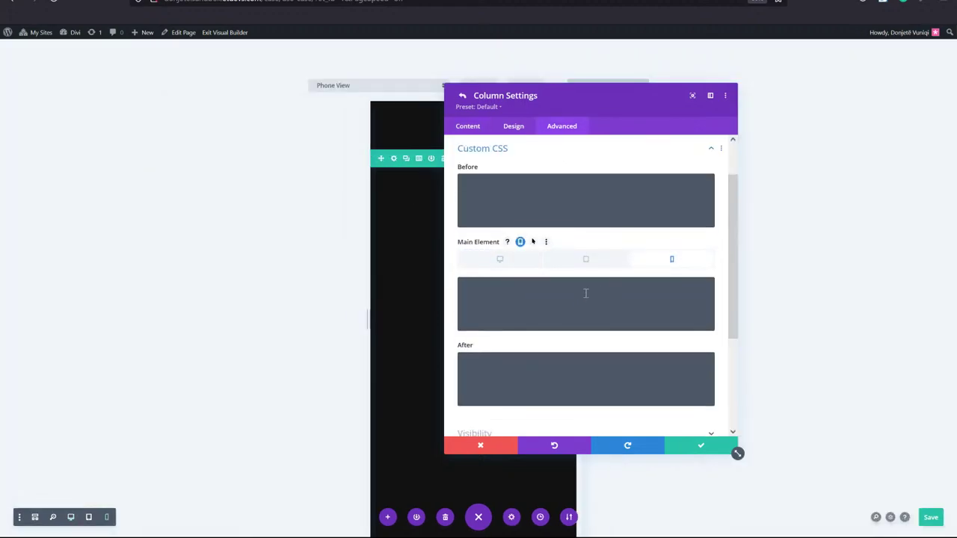
click(587, 295)
text(width: 50% !important; margin: 0 !important;)
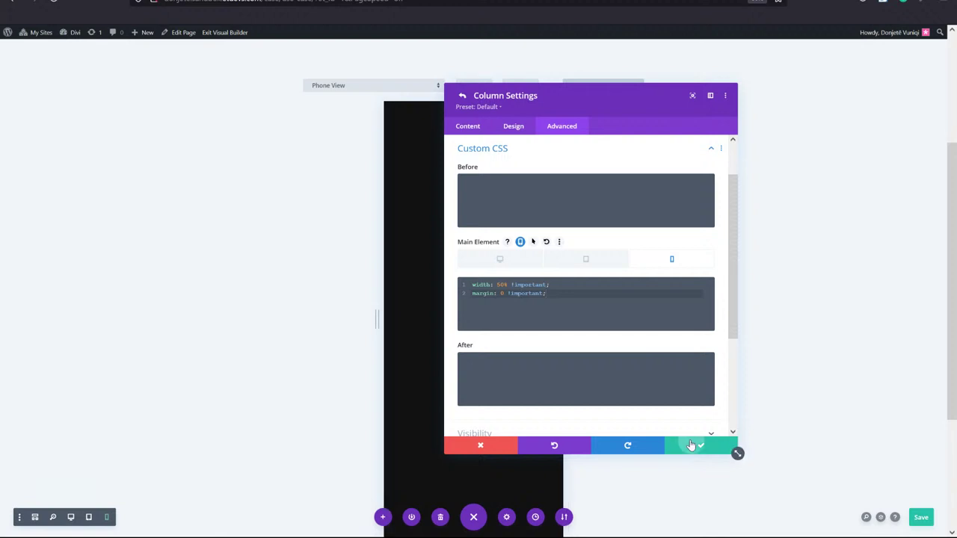
click(470, 262)
click(462, 95)
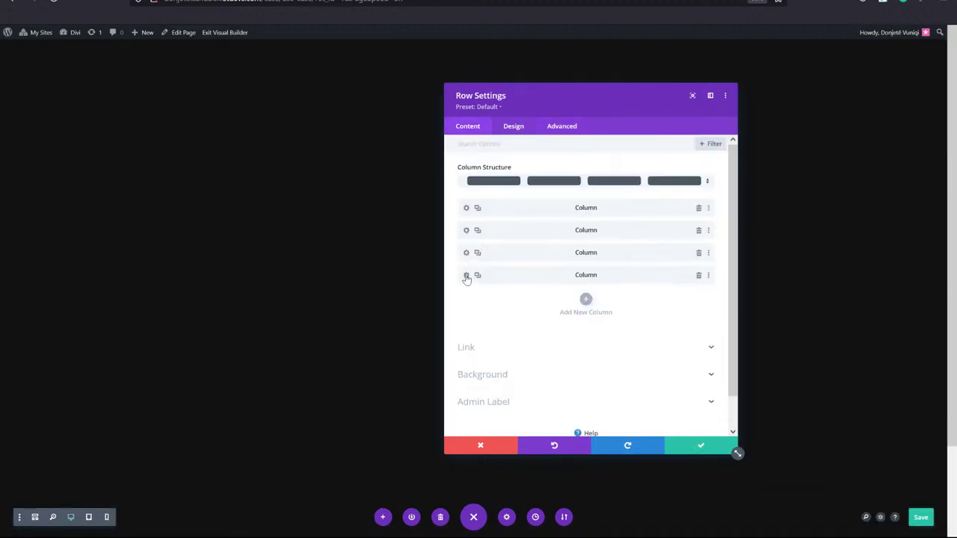
Add "width: 50% !important; margin: 0 !important;" as phone-only main element CSS for the fourth column.
click(466, 275)
click(560, 127)
click(521, 197)
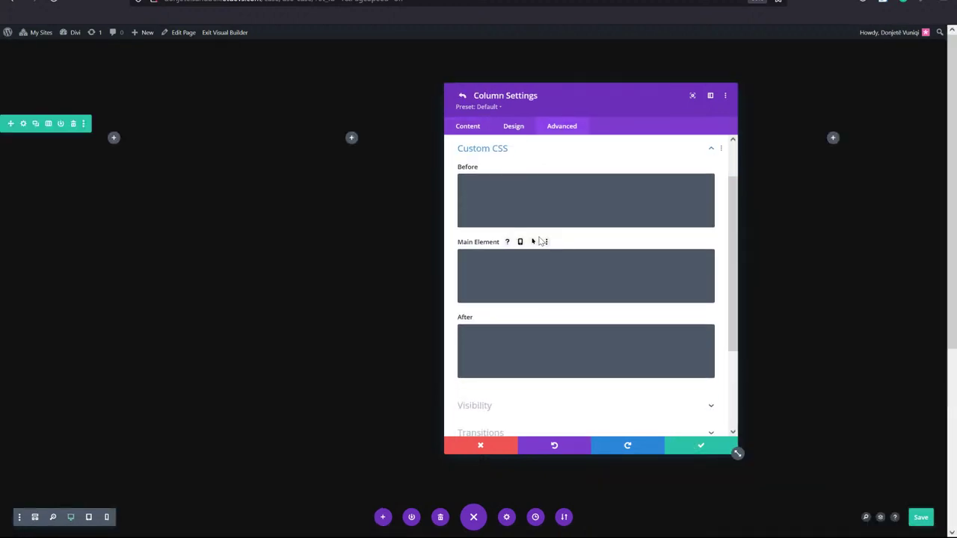
click(520, 242)
click(661, 260)
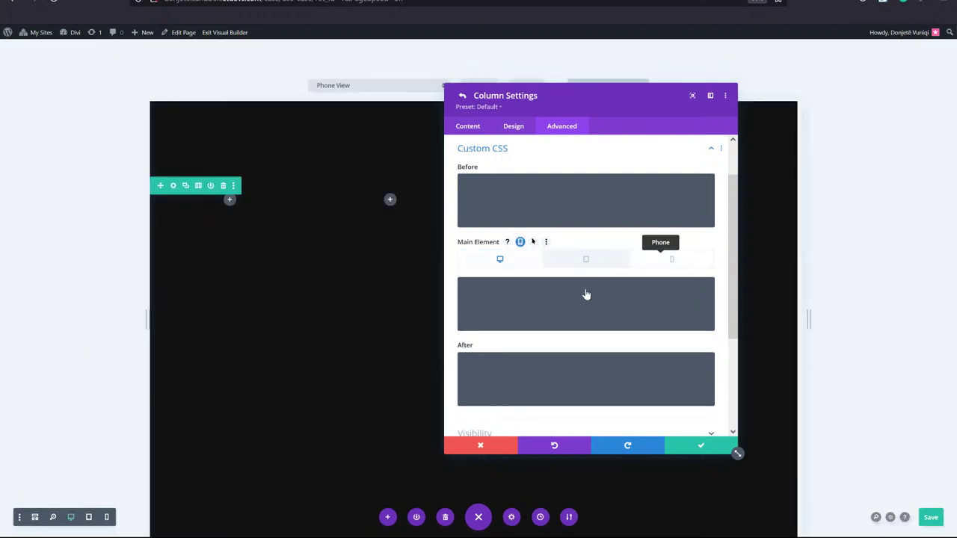
click(586, 288)
text(width: 50% !important; margin: 0 !important;)
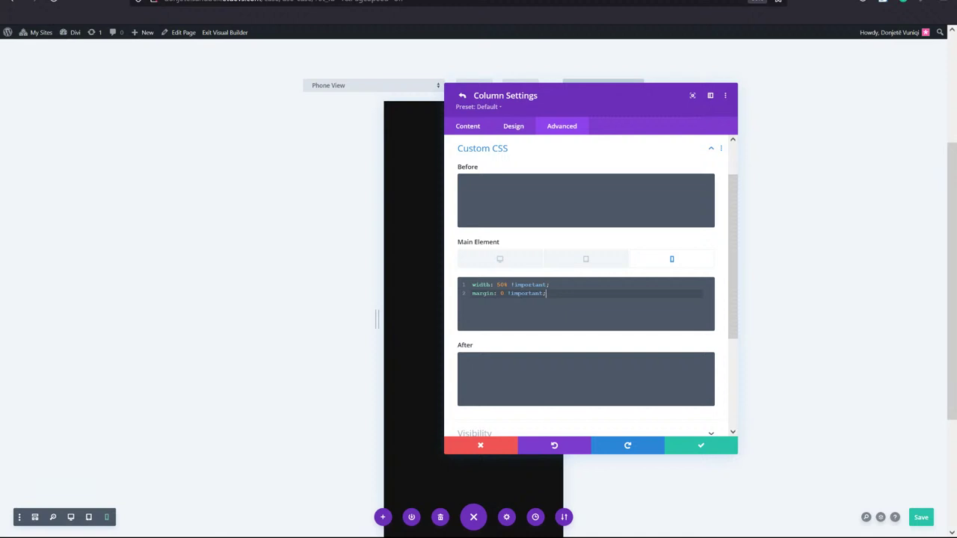
click(517, 259)
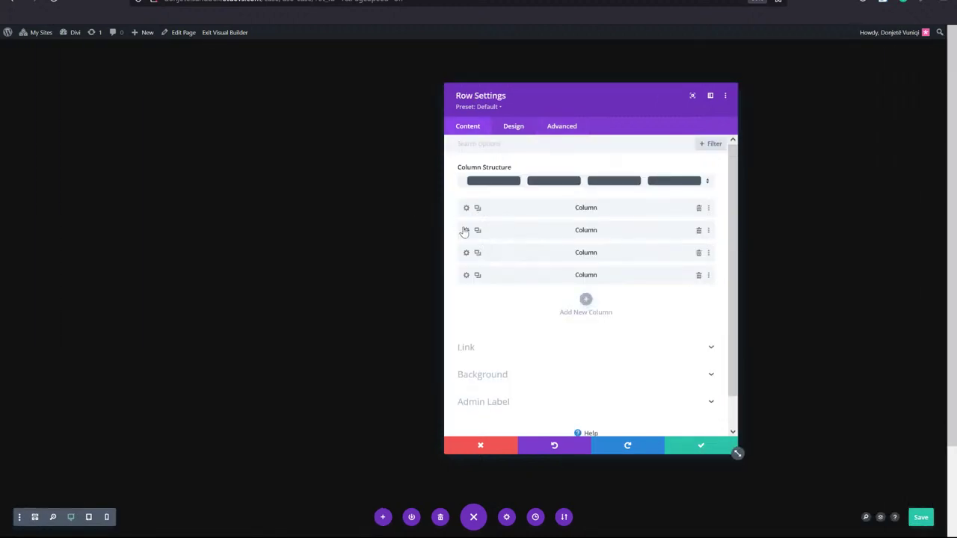
Check how the images overlap on the preview page, set the second column's Z Index to 12, and save the row settings.
click(465, 228)
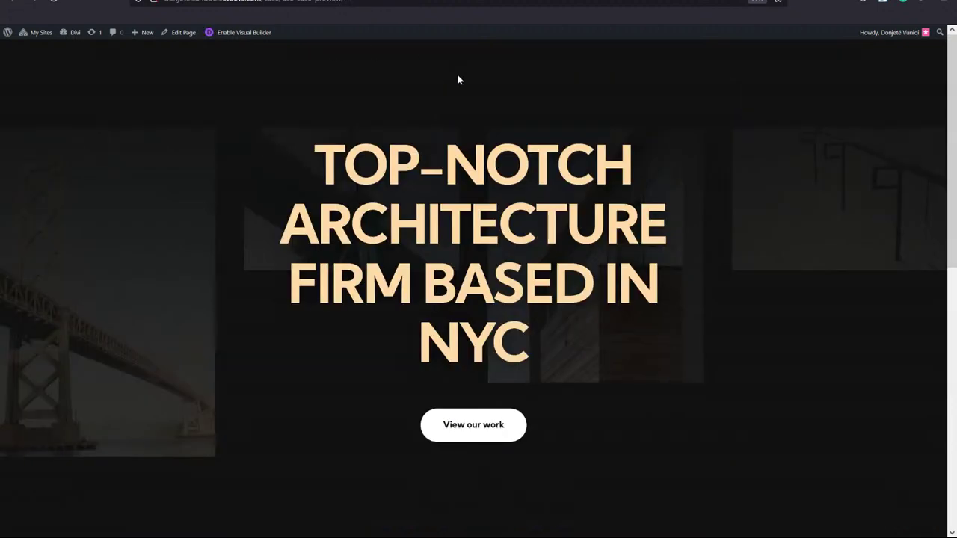
scroll(460, 79, down, 1)
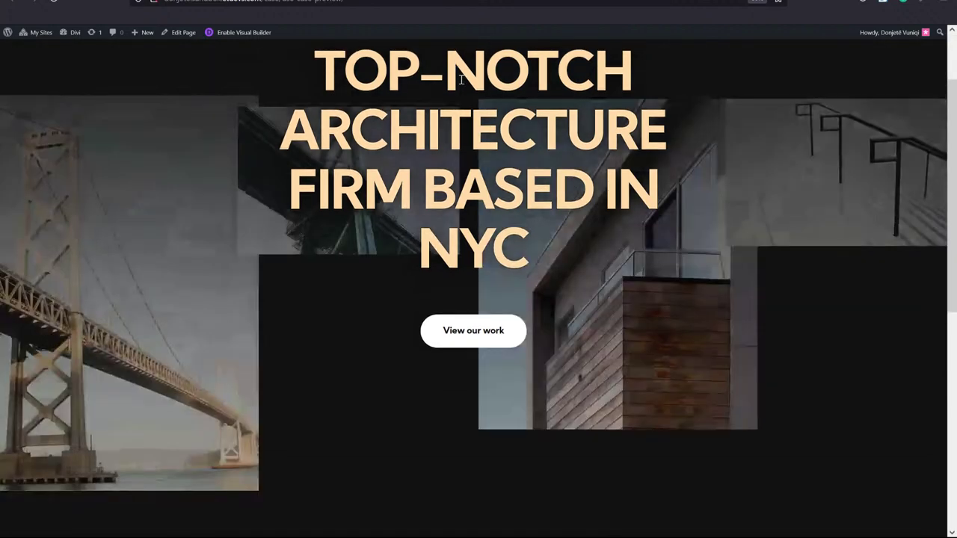
scroll(461, 78, down, 1)
scroll(461, 79, down, 1)
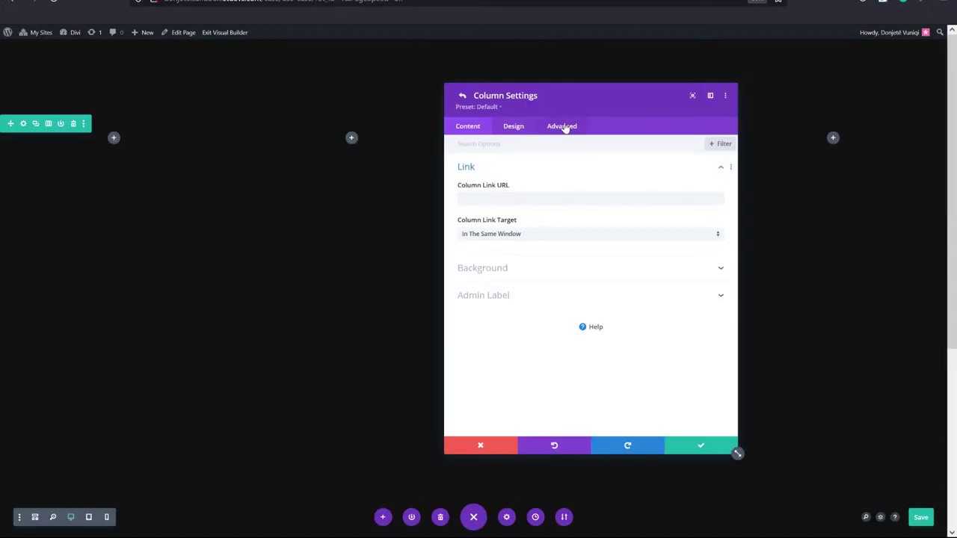
click(562, 127)
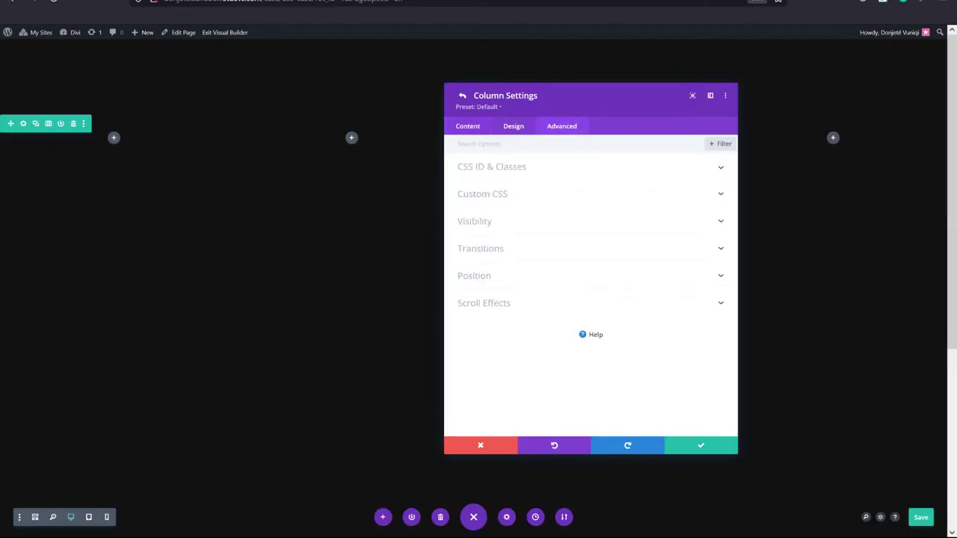
click(530, 275)
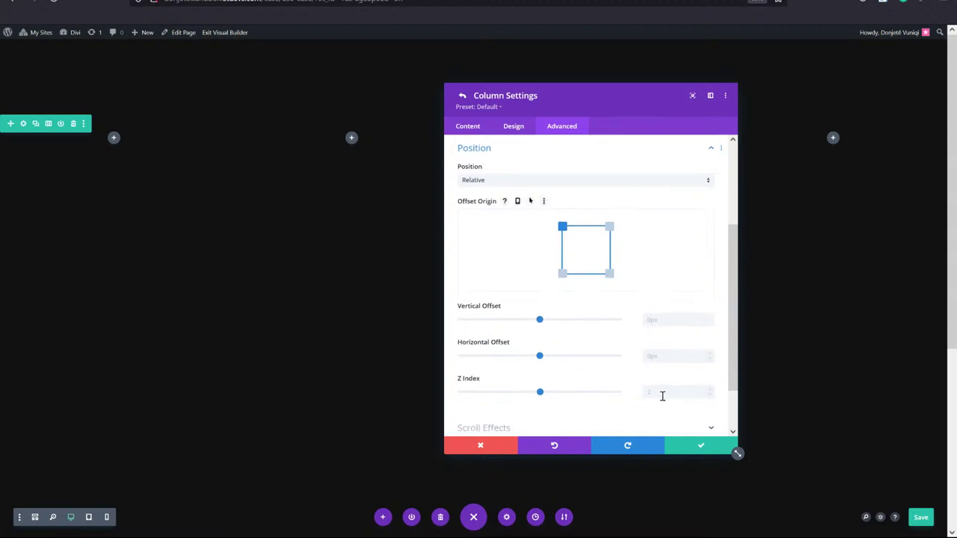
click(663, 393)
text(12)
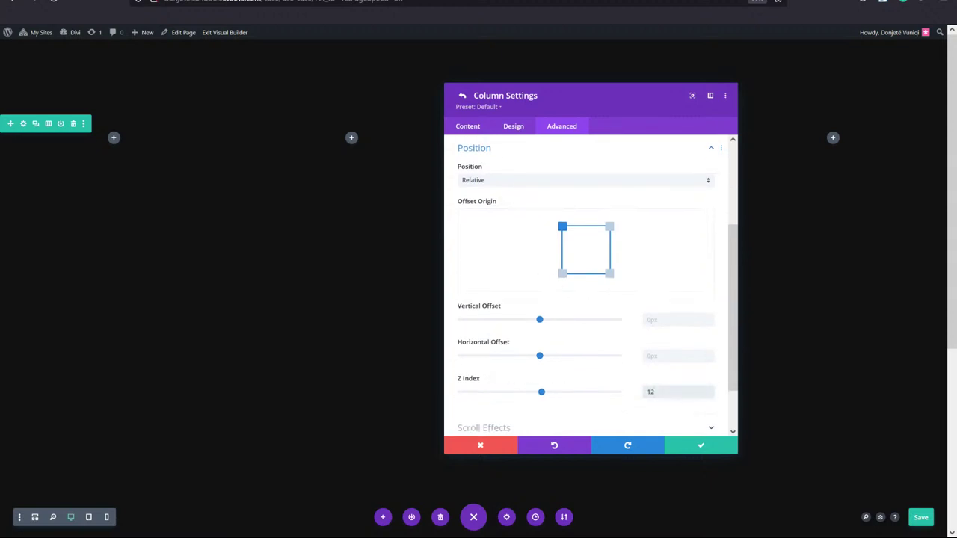
click(701, 448)
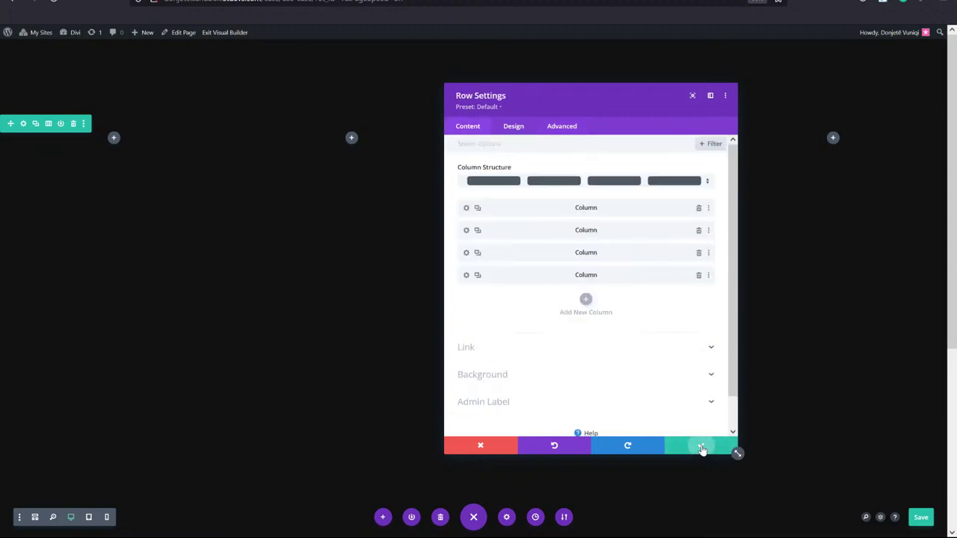
click(701, 449)
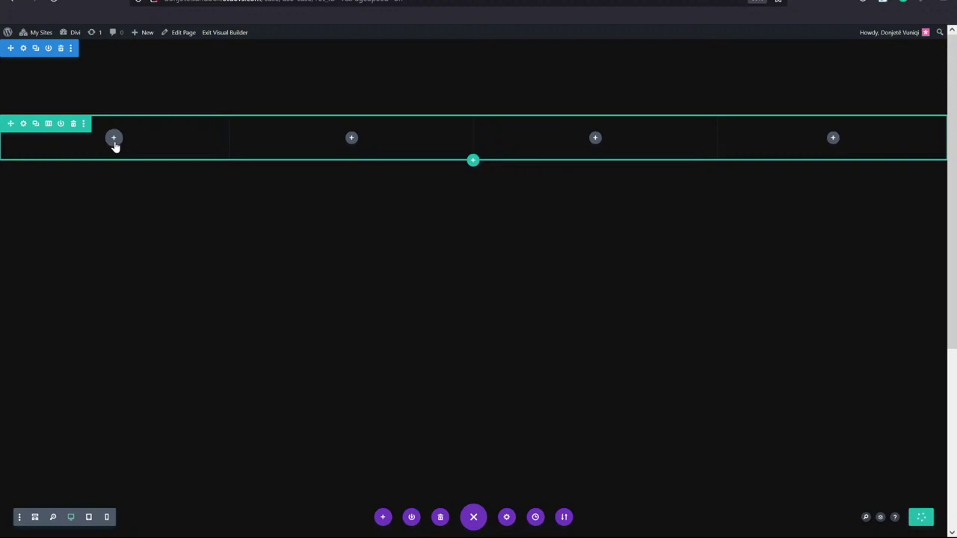
Insert an Image module into the first column of the row.
click(113, 139)
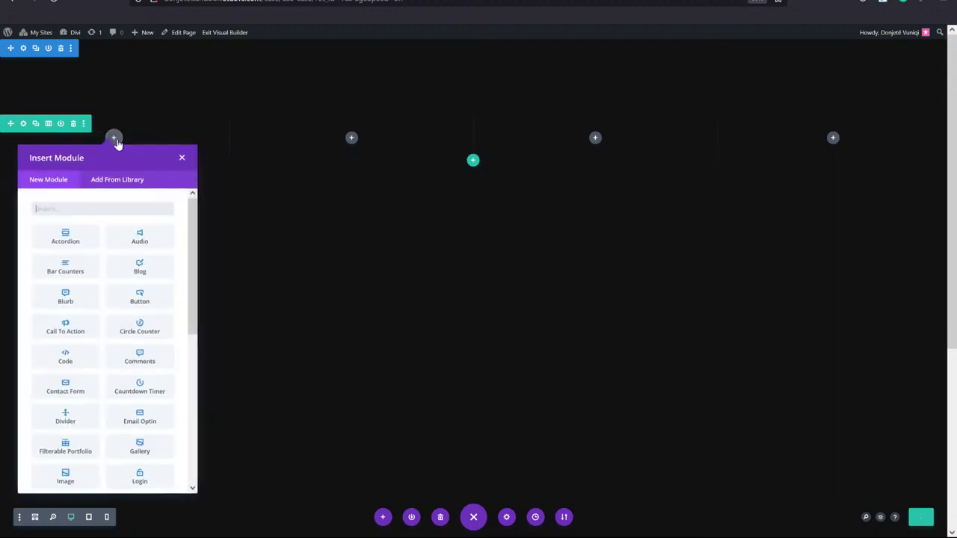
text(image)
key(Return)
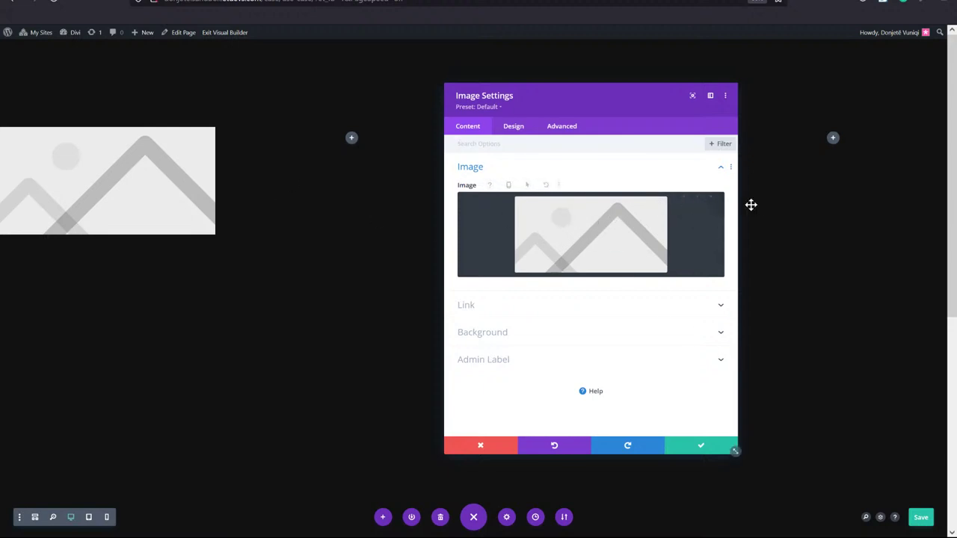
Use engineering-firm-40-min.jpg from the media library as the image in the first column's module.
click(566, 238)
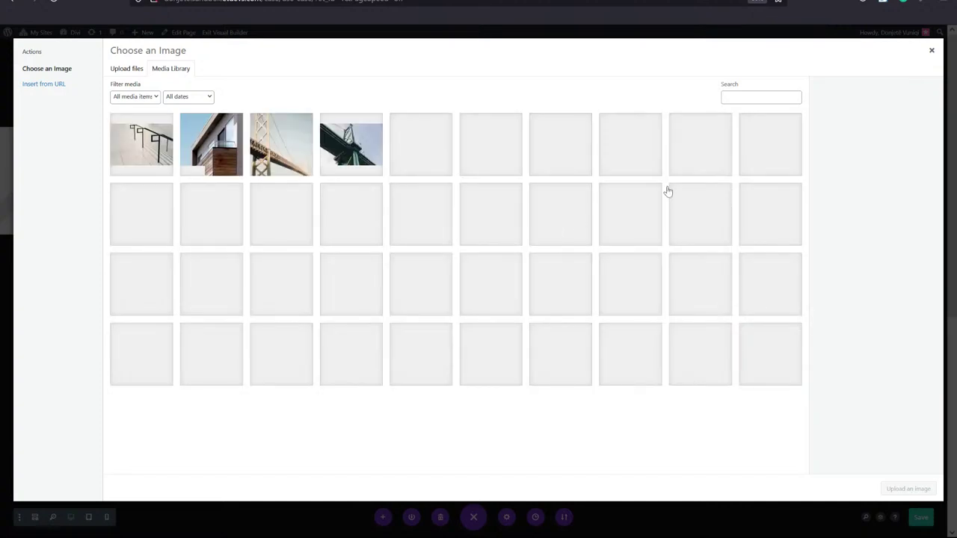
click(266, 150)
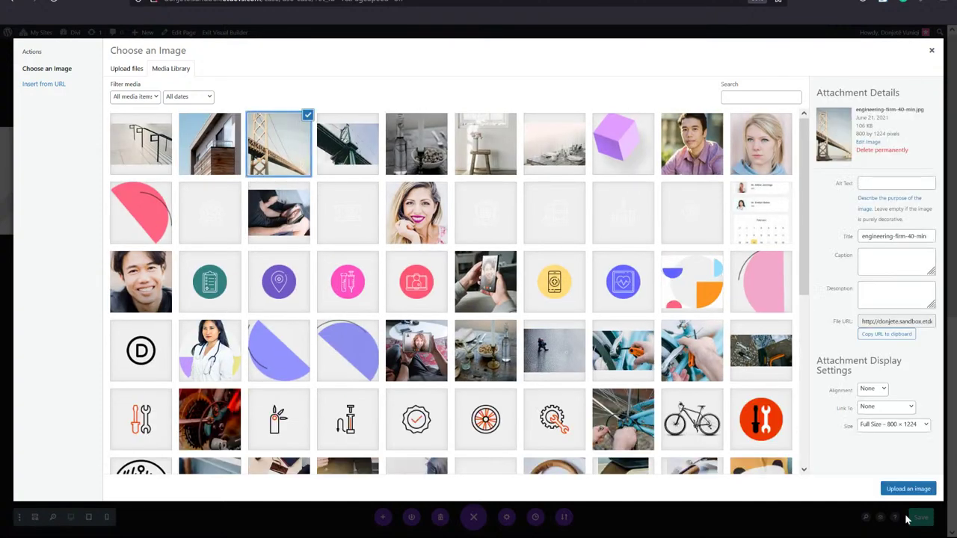
click(924, 492)
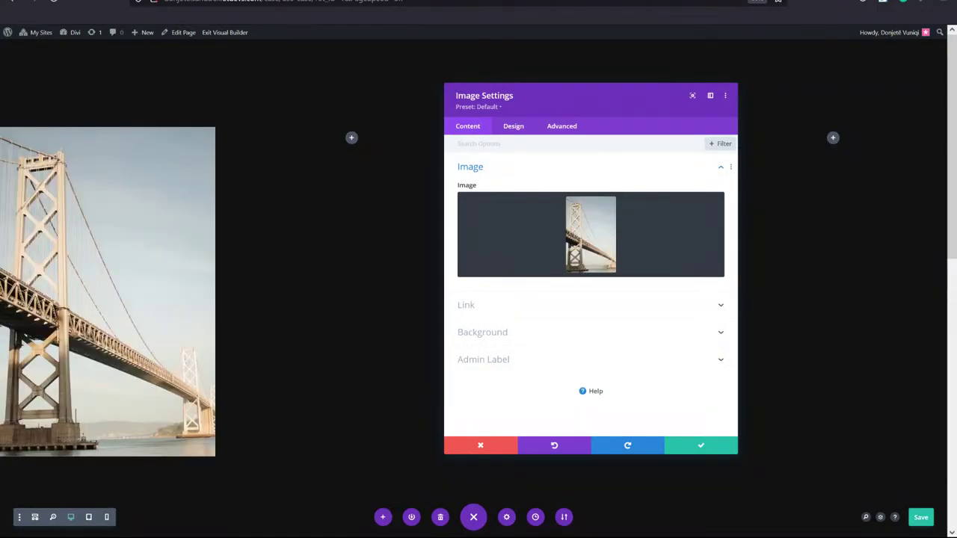
Set the first image's tablet margins to 10px bottom and 2% right, leaving desktop margins empty, and save the module.
click(513, 127)
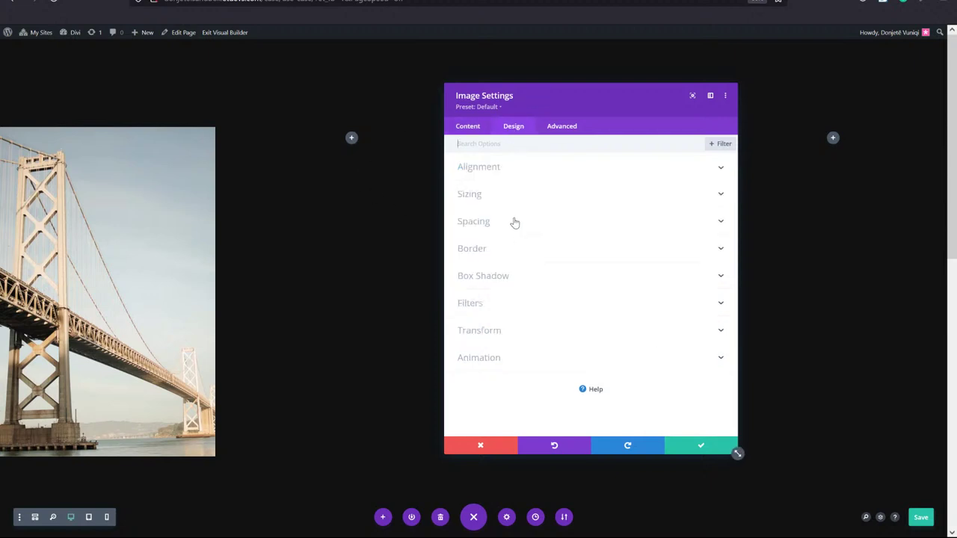
click(512, 221)
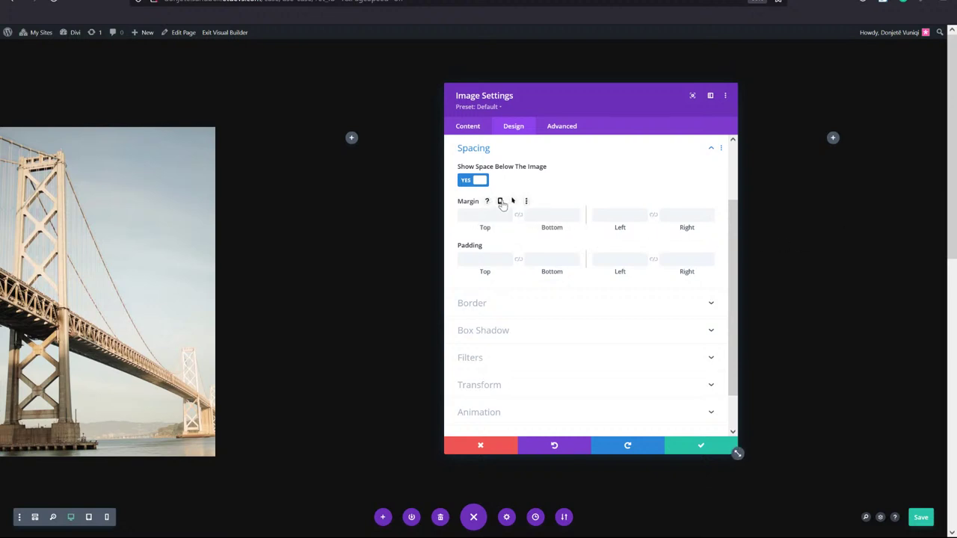
click(510, 201)
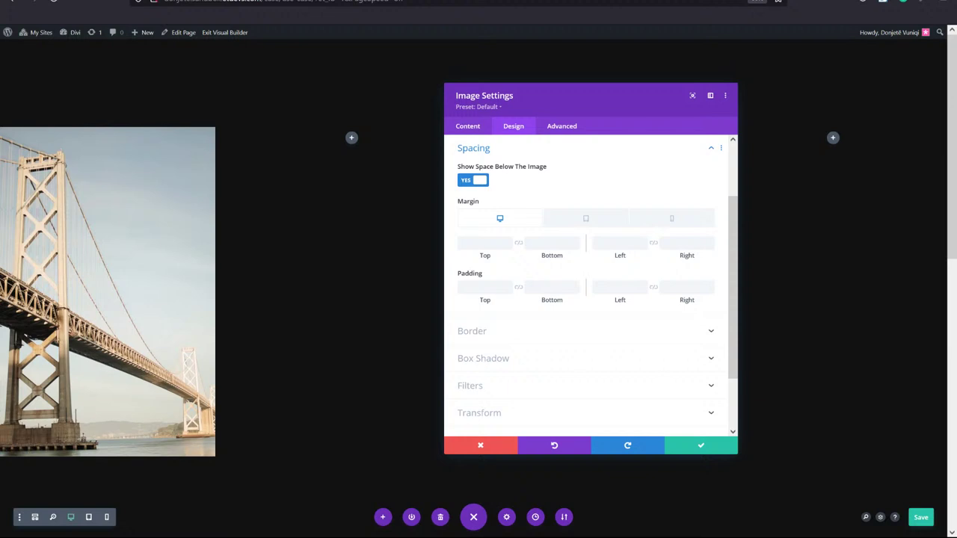
click(721, 148)
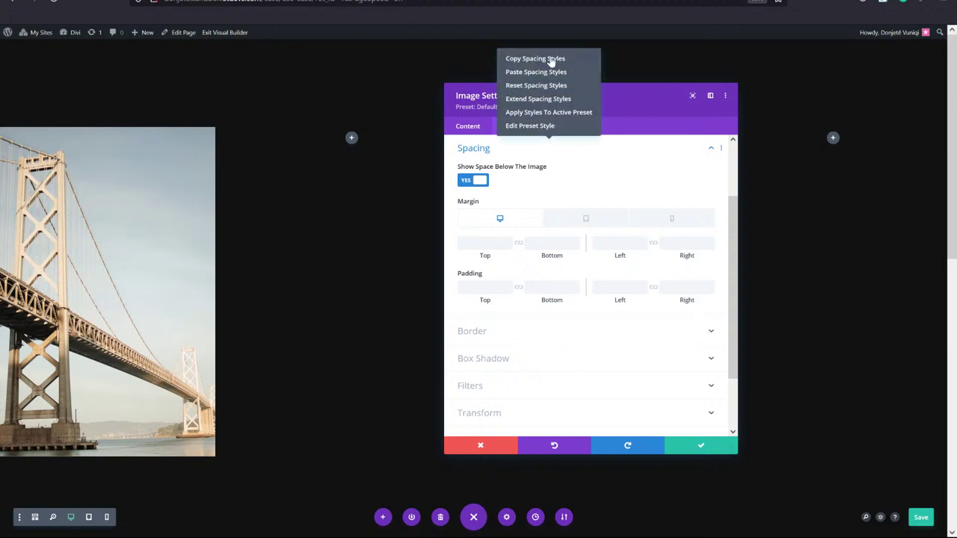
click(557, 88)
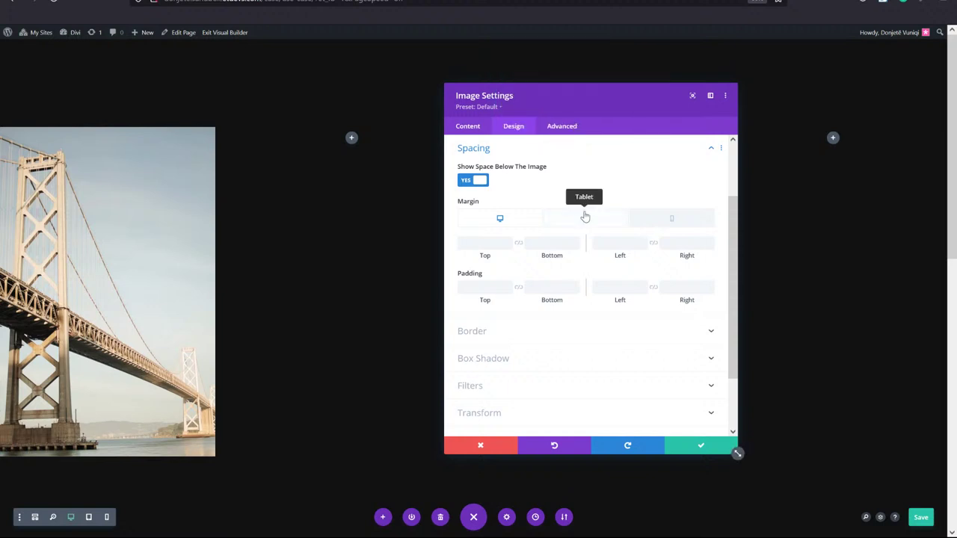
click(585, 216)
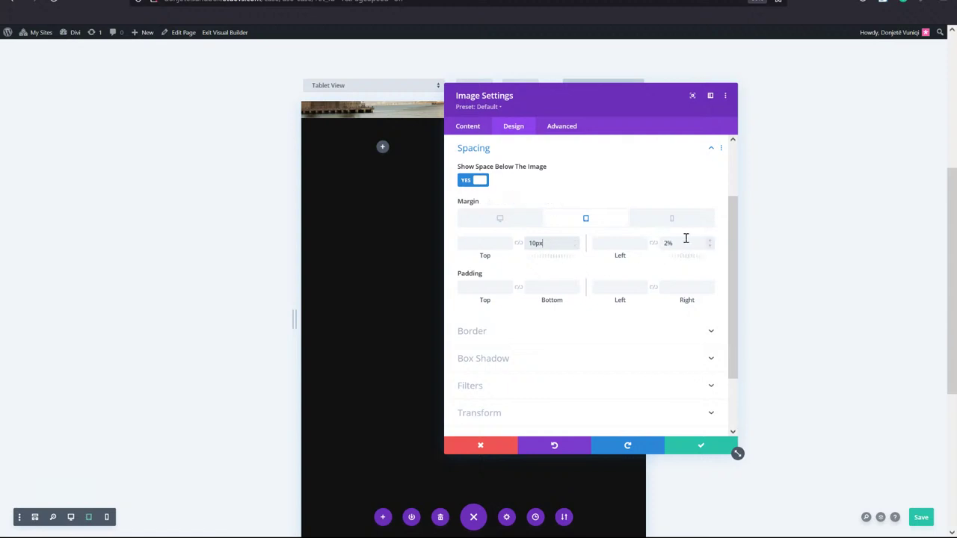
click(679, 216)
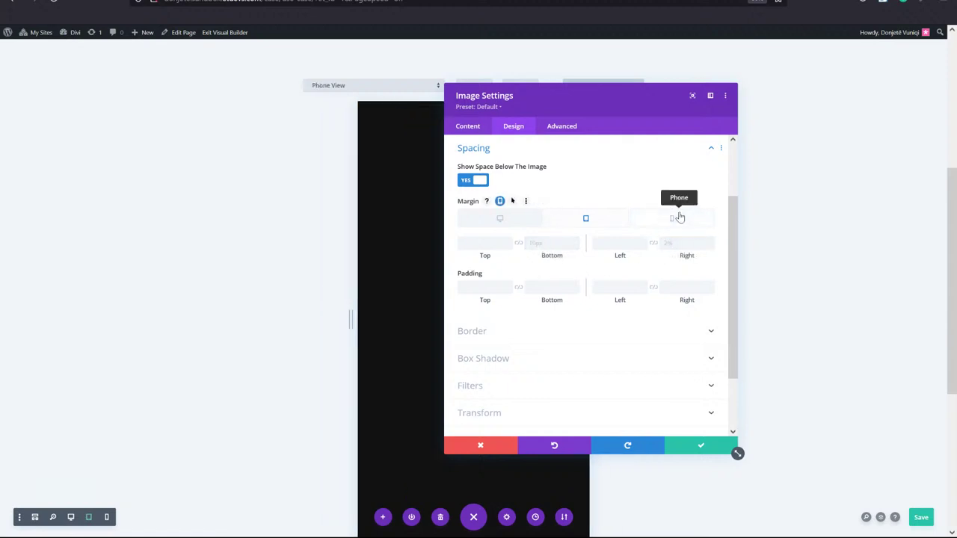
click(587, 220)
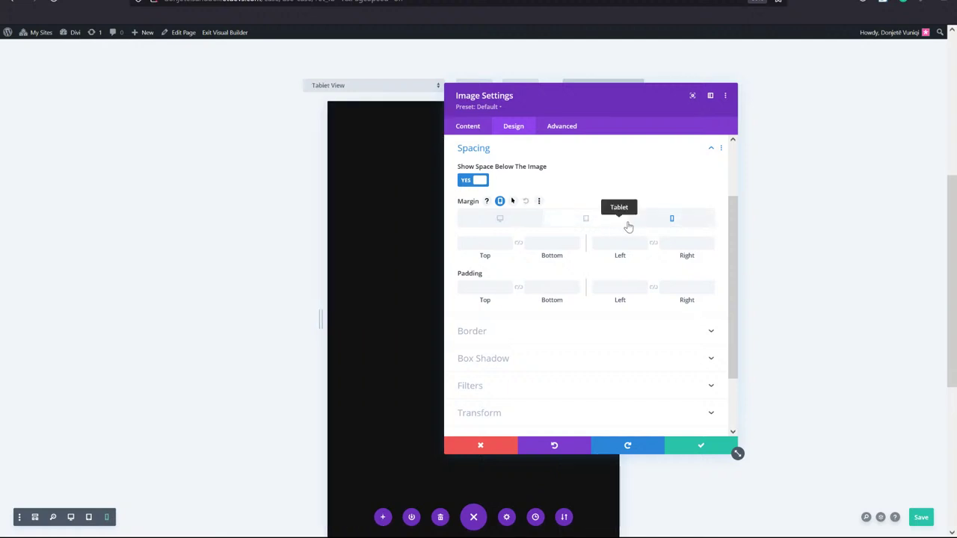
click(500, 219)
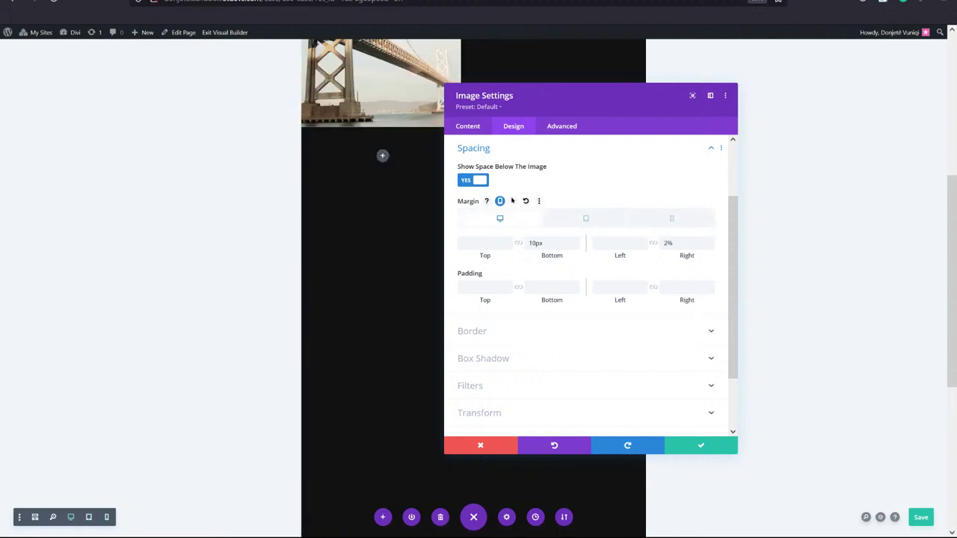
click(585, 218)
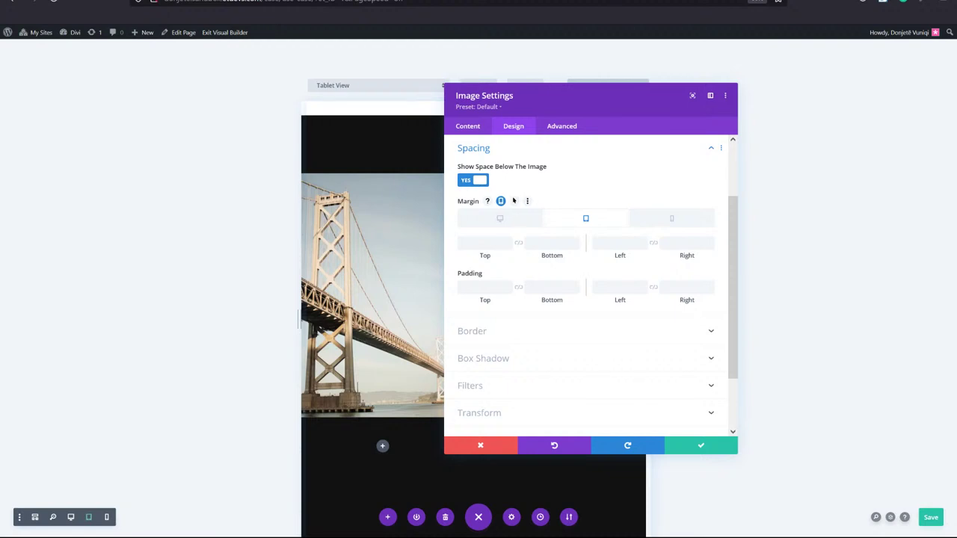
click(731, 449)
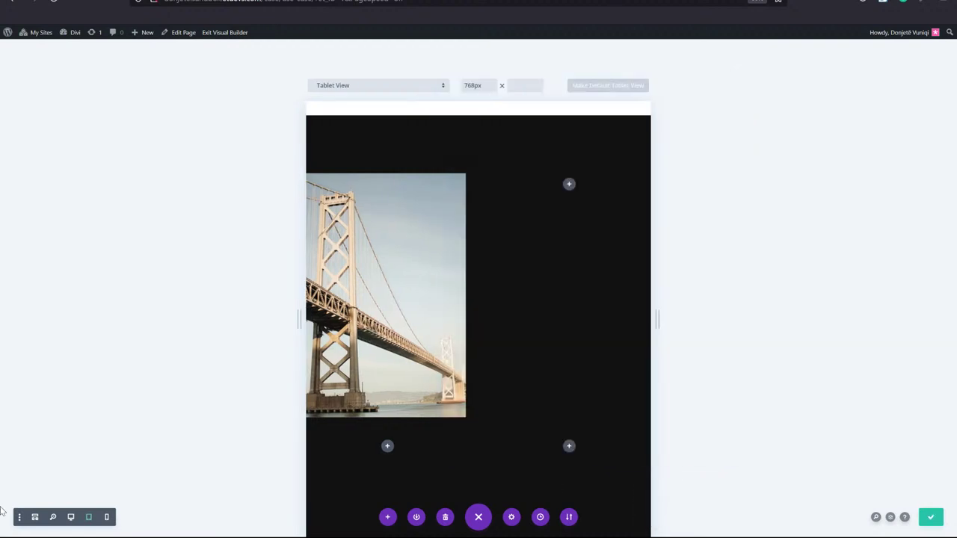
Return to desktop view and duplicate the bridge image module so each of the other three columns holds a copy.
click(72, 517)
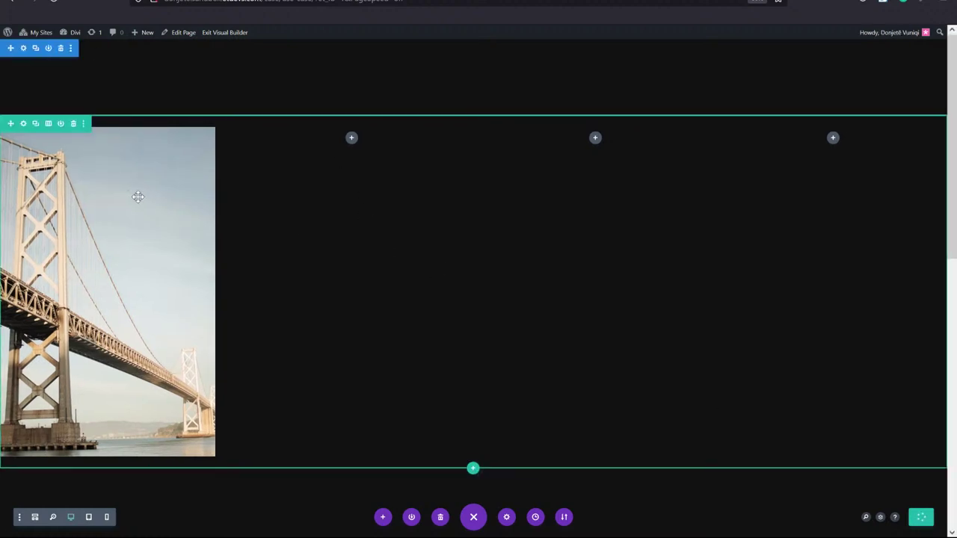
click(104, 154)
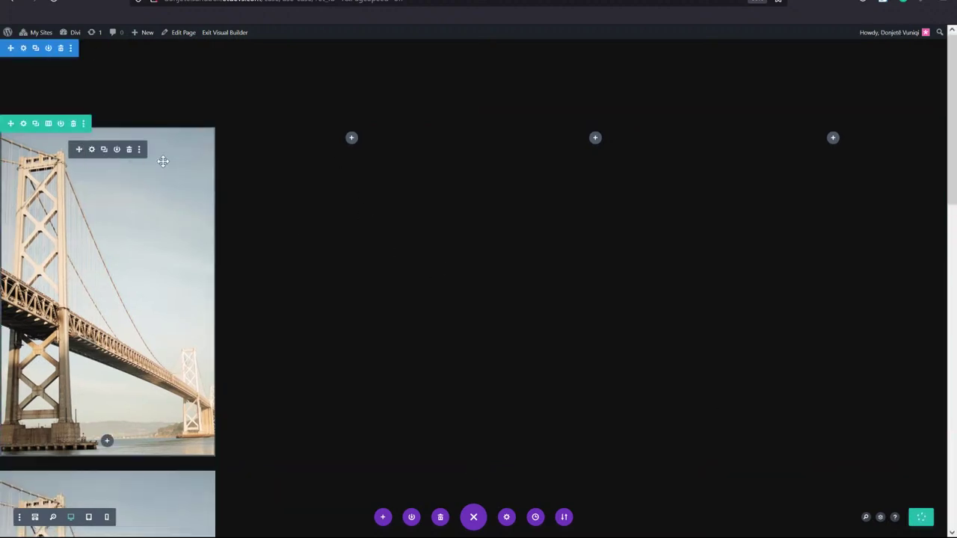
drag(160, 160, 640, 139)
click(348, 149)
click(835, 149)
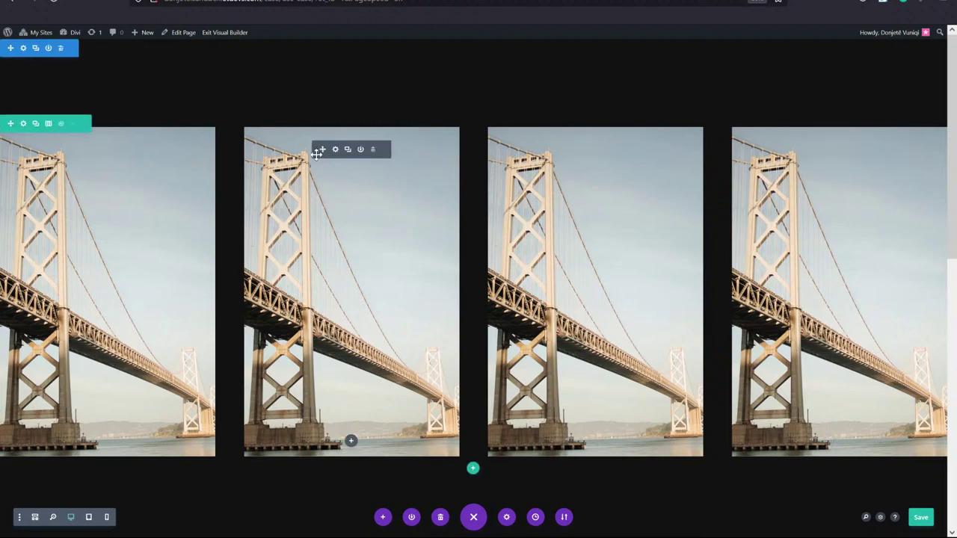
Replace the second column's image with engineering-firm-8-min.jpg and save the module.
click(334, 150)
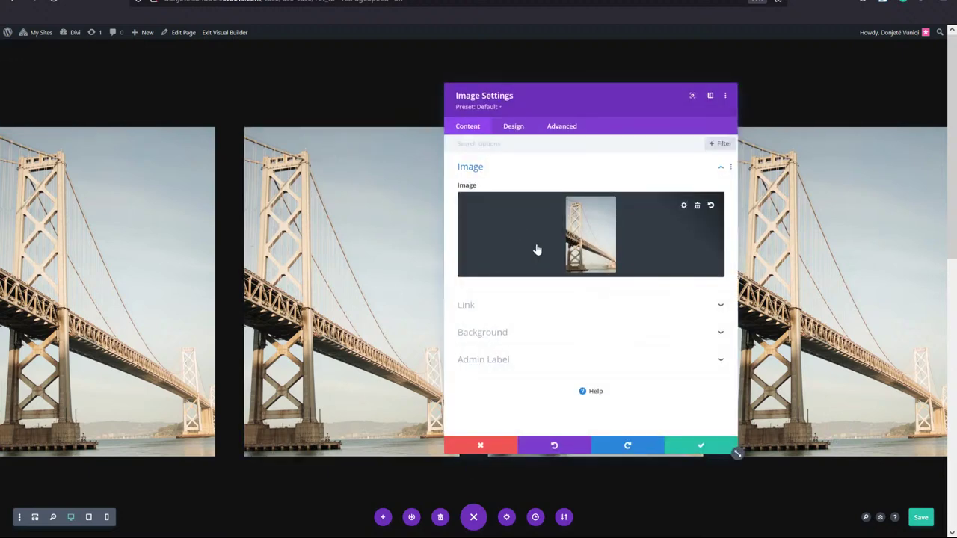
click(535, 250)
click(340, 168)
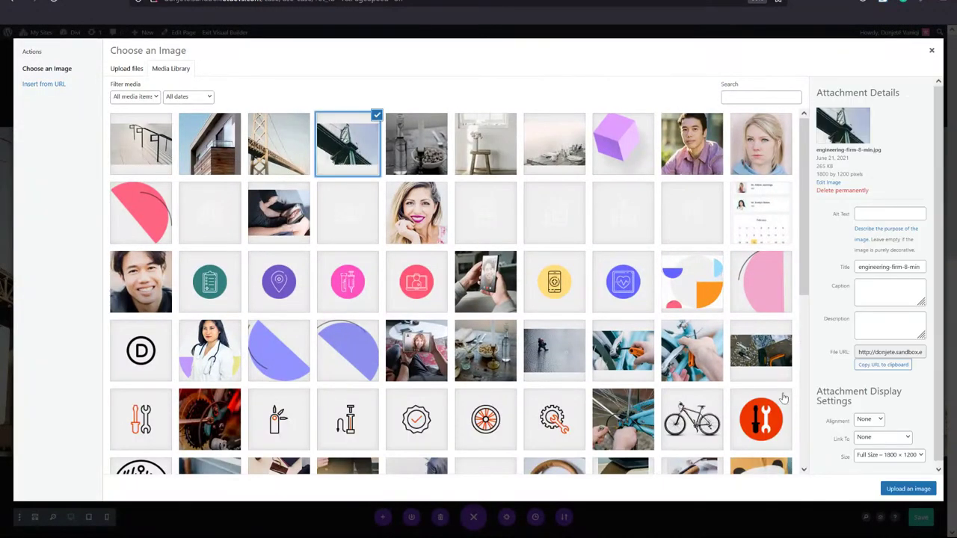
click(908, 488)
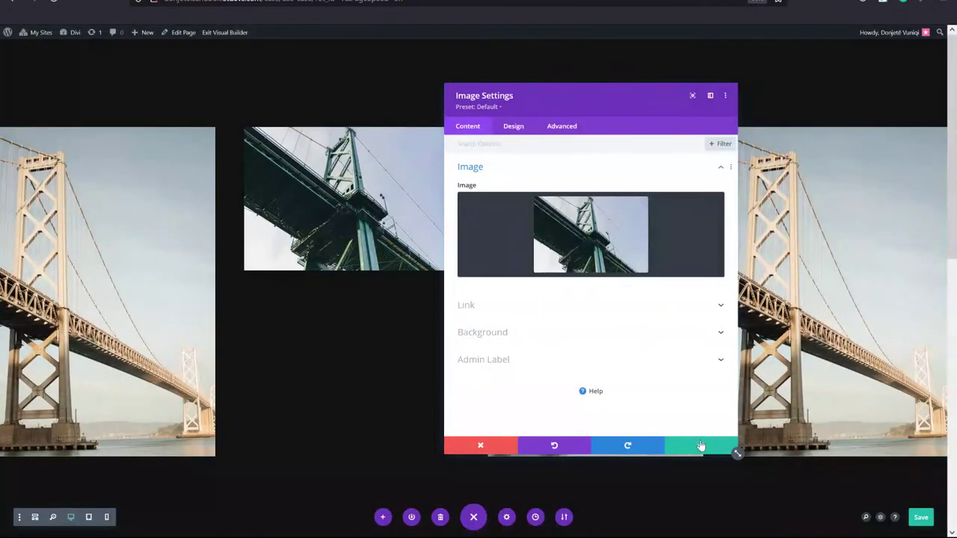
click(702, 444)
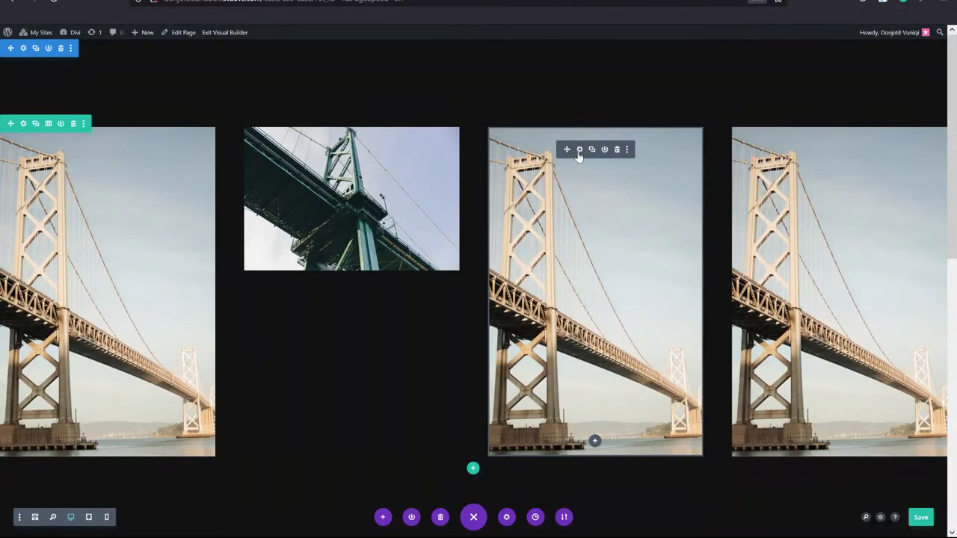
Replace the third column's image with the wood-clad building photo from the media library and save the module.
click(578, 150)
click(496, 239)
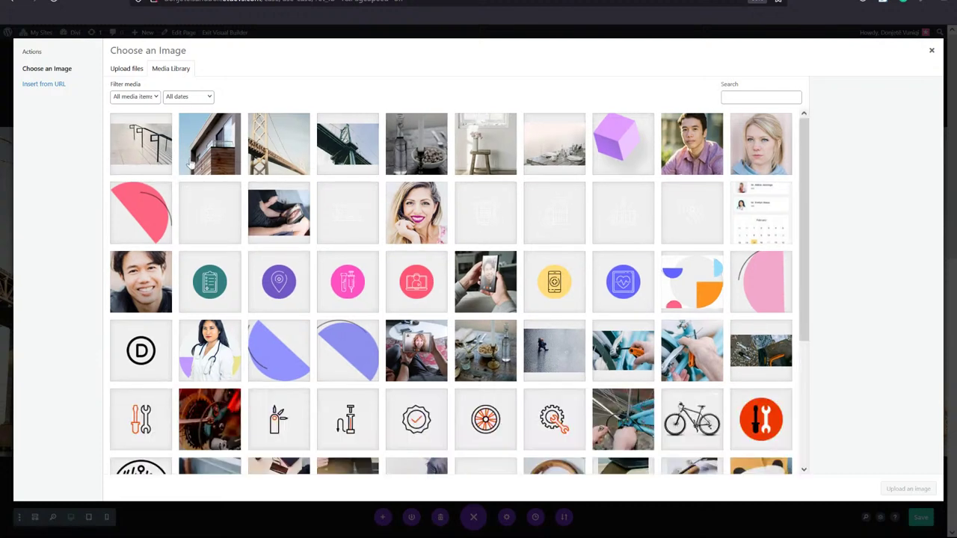
click(198, 153)
click(908, 488)
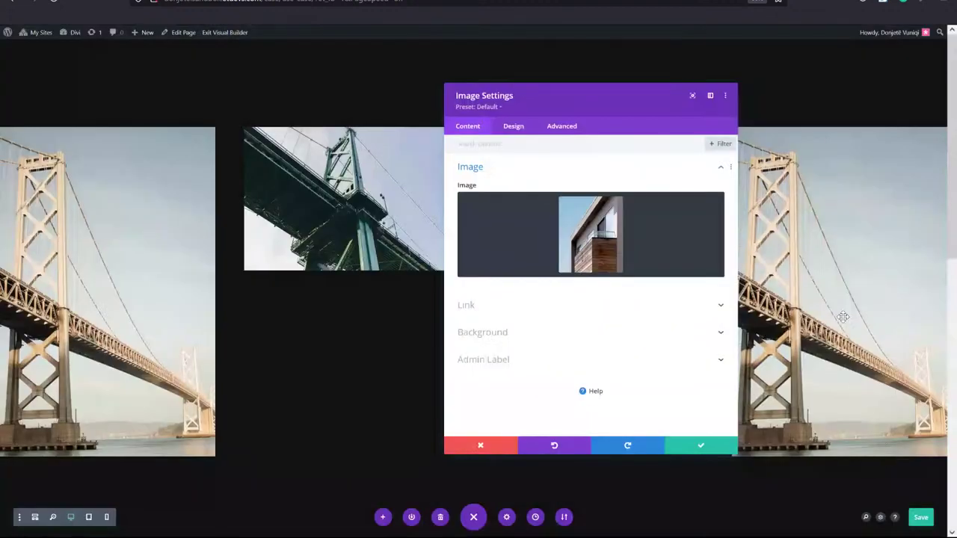
click(734, 448)
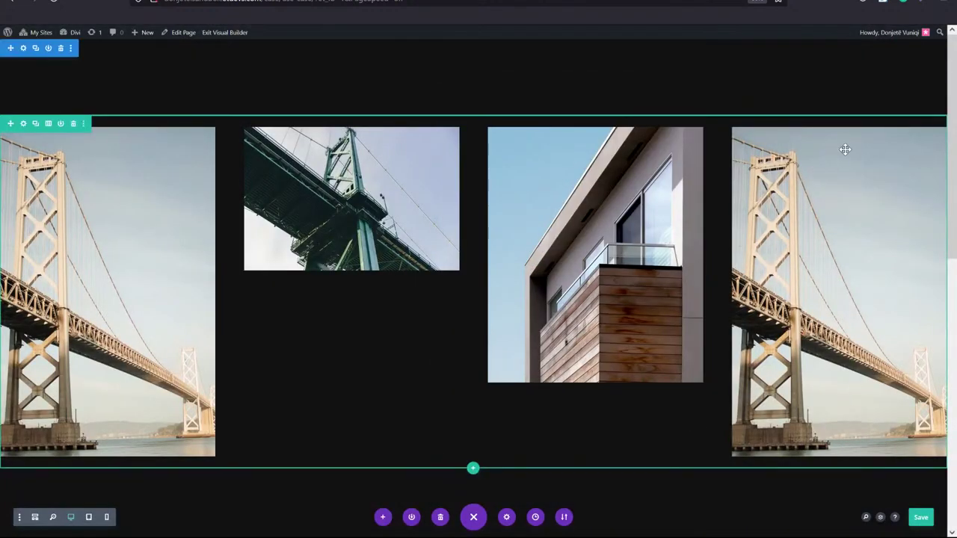
Replace the fourth column's image with engineering-firm-3-min.jpg and save the module.
click(823, 149)
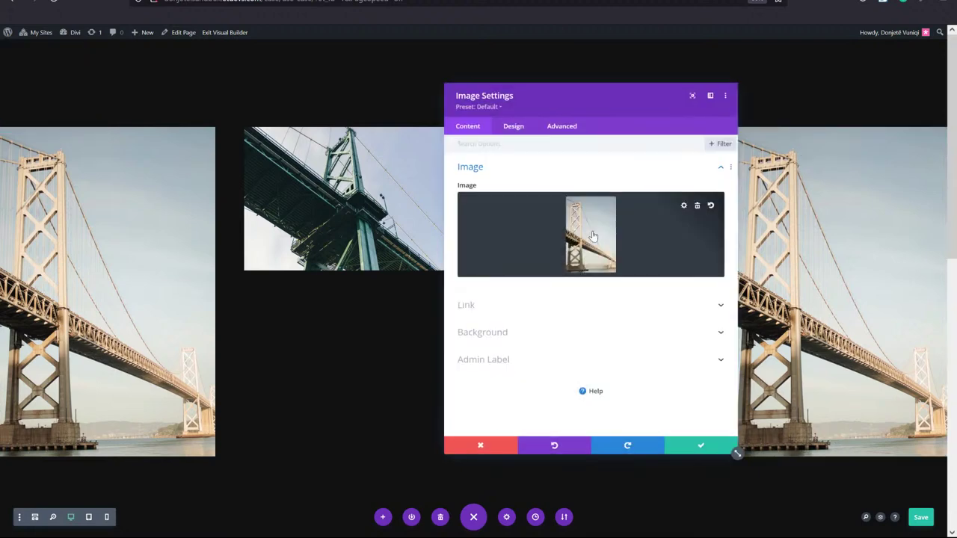
click(590, 235)
click(142, 169)
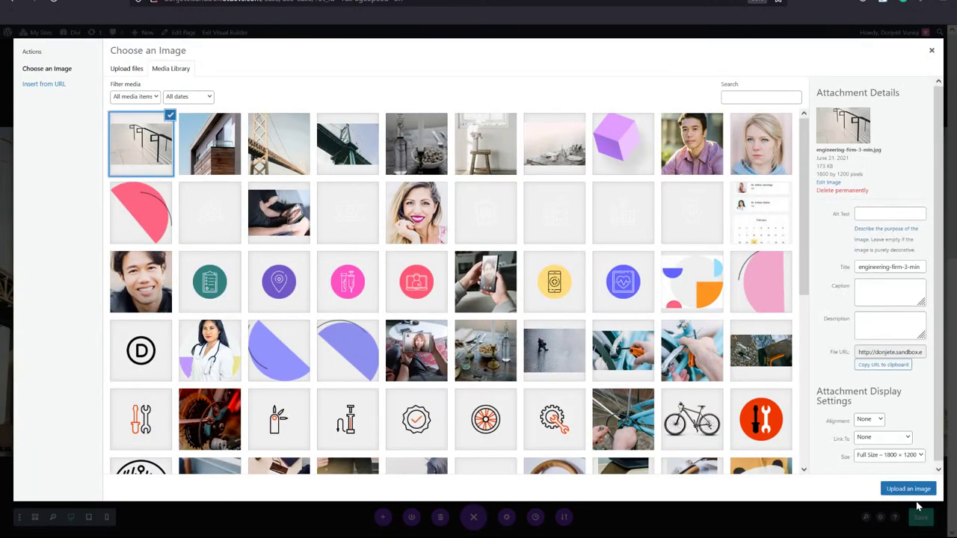
click(913, 488)
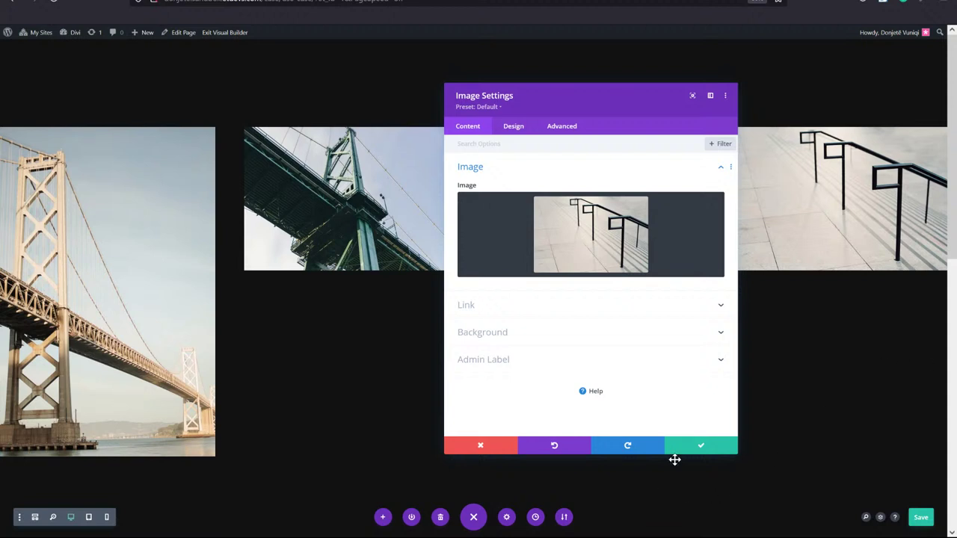
click(710, 449)
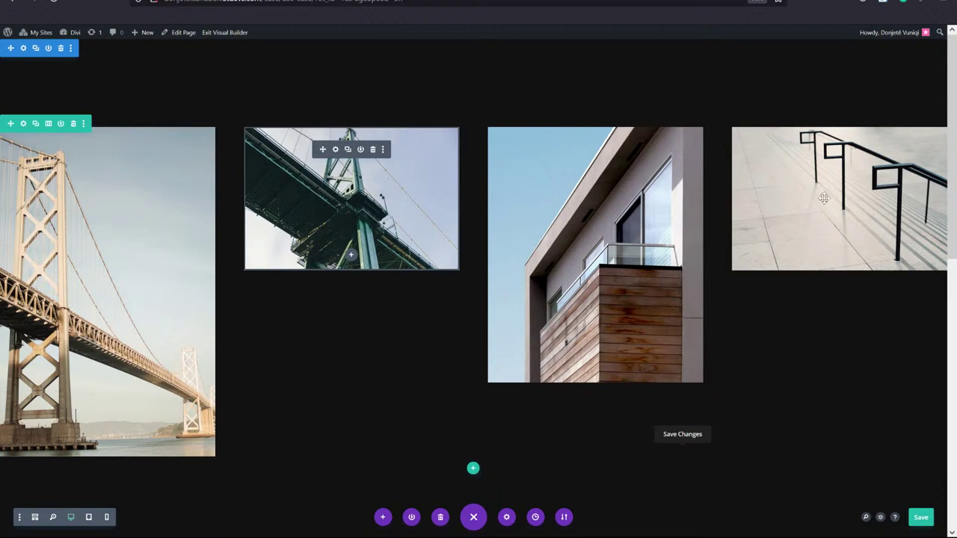
Move the second image's 2% tablet margin from the right side to the left and check its phone and desktop margins.
click(333, 152)
click(522, 129)
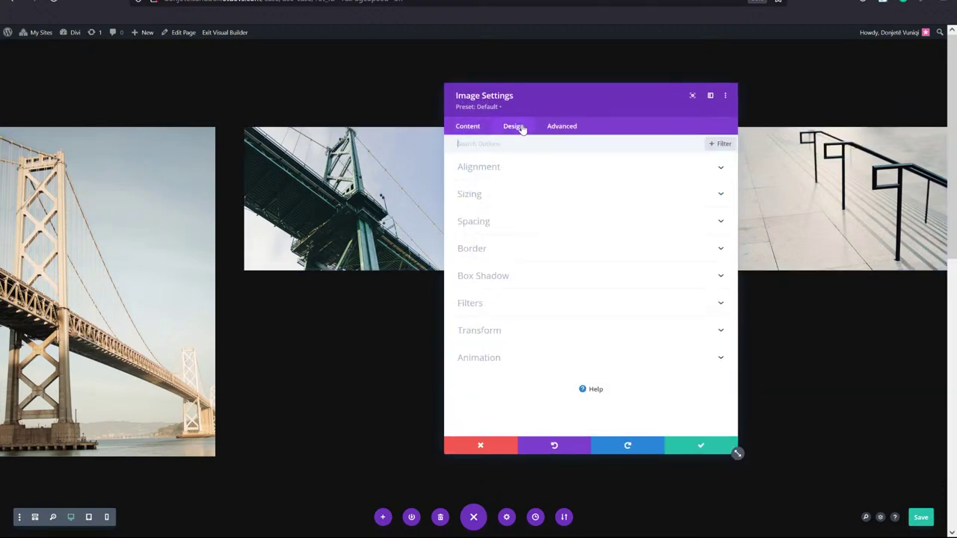
click(474, 222)
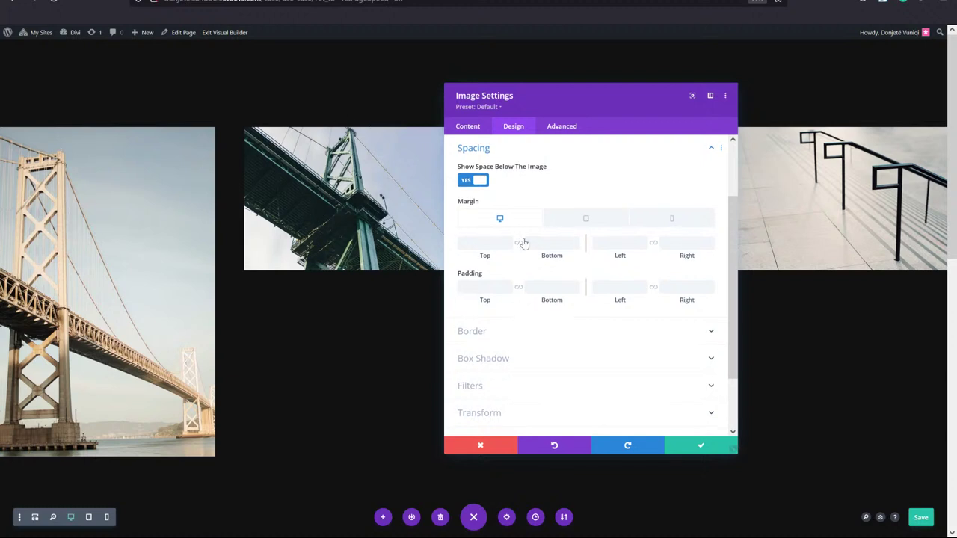
mouse_move(588, 228)
click(586, 218)
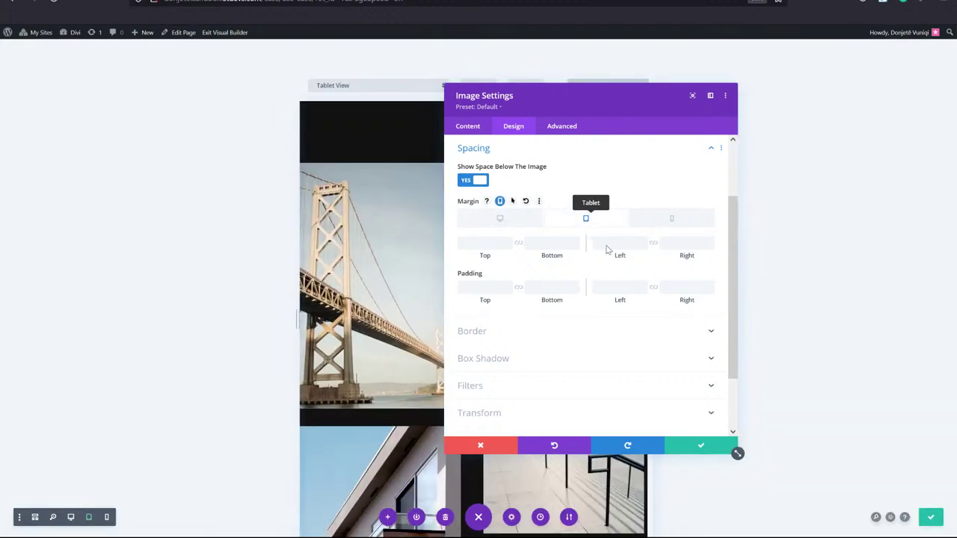
click(688, 239)
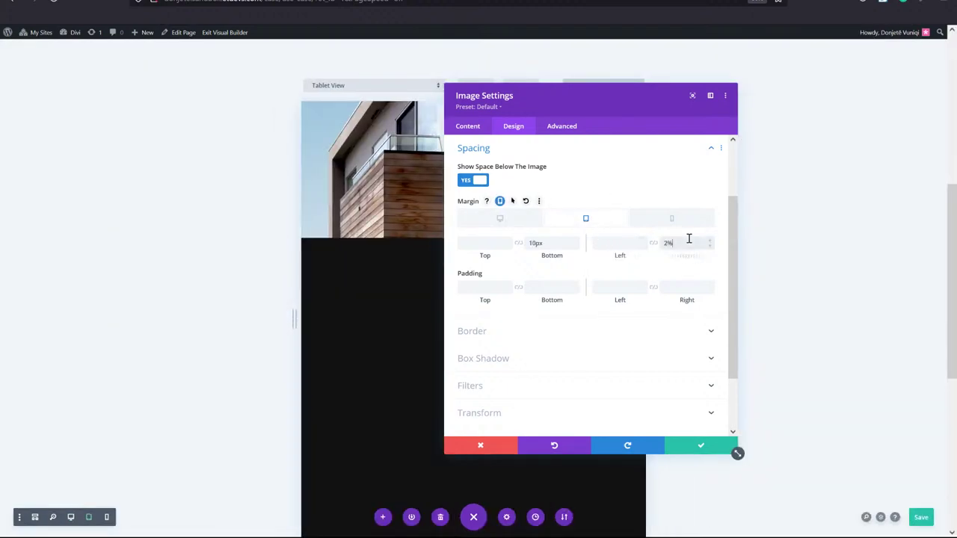
key(ctrl+x)
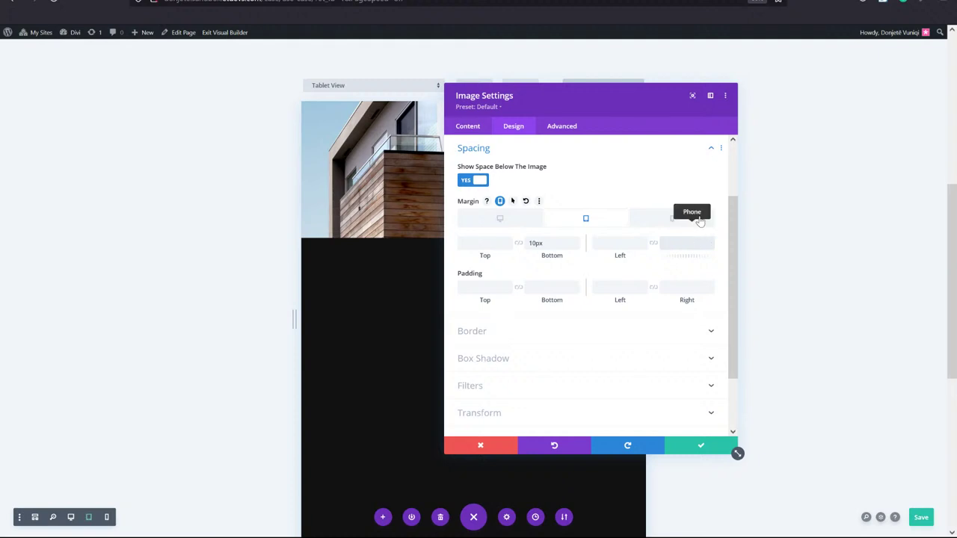
click(615, 243)
key(ctrl+v)
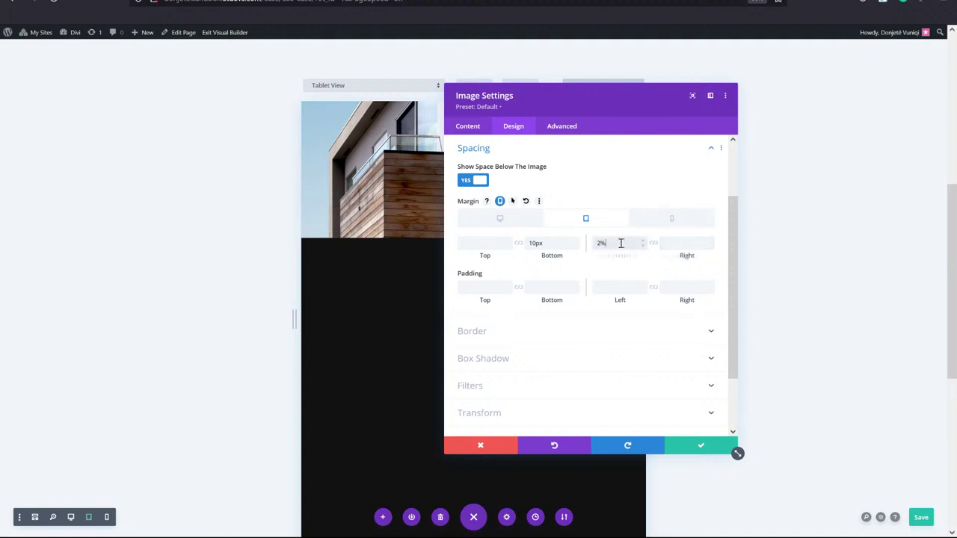
click(660, 221)
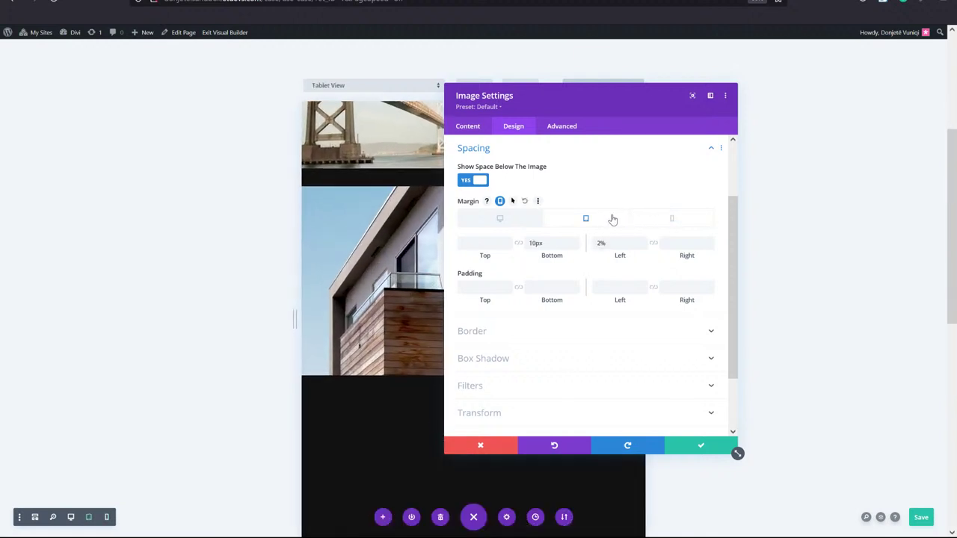
click(612, 219)
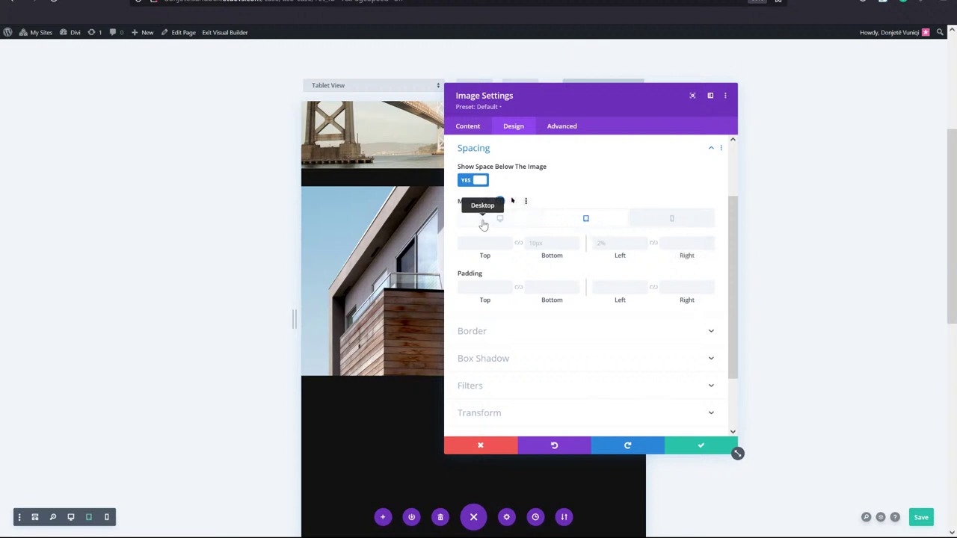
click(499, 218)
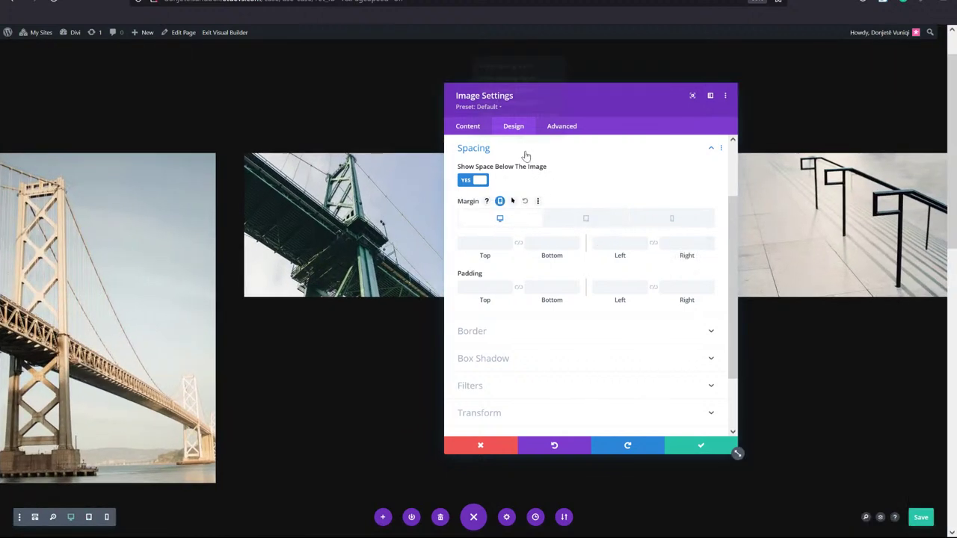